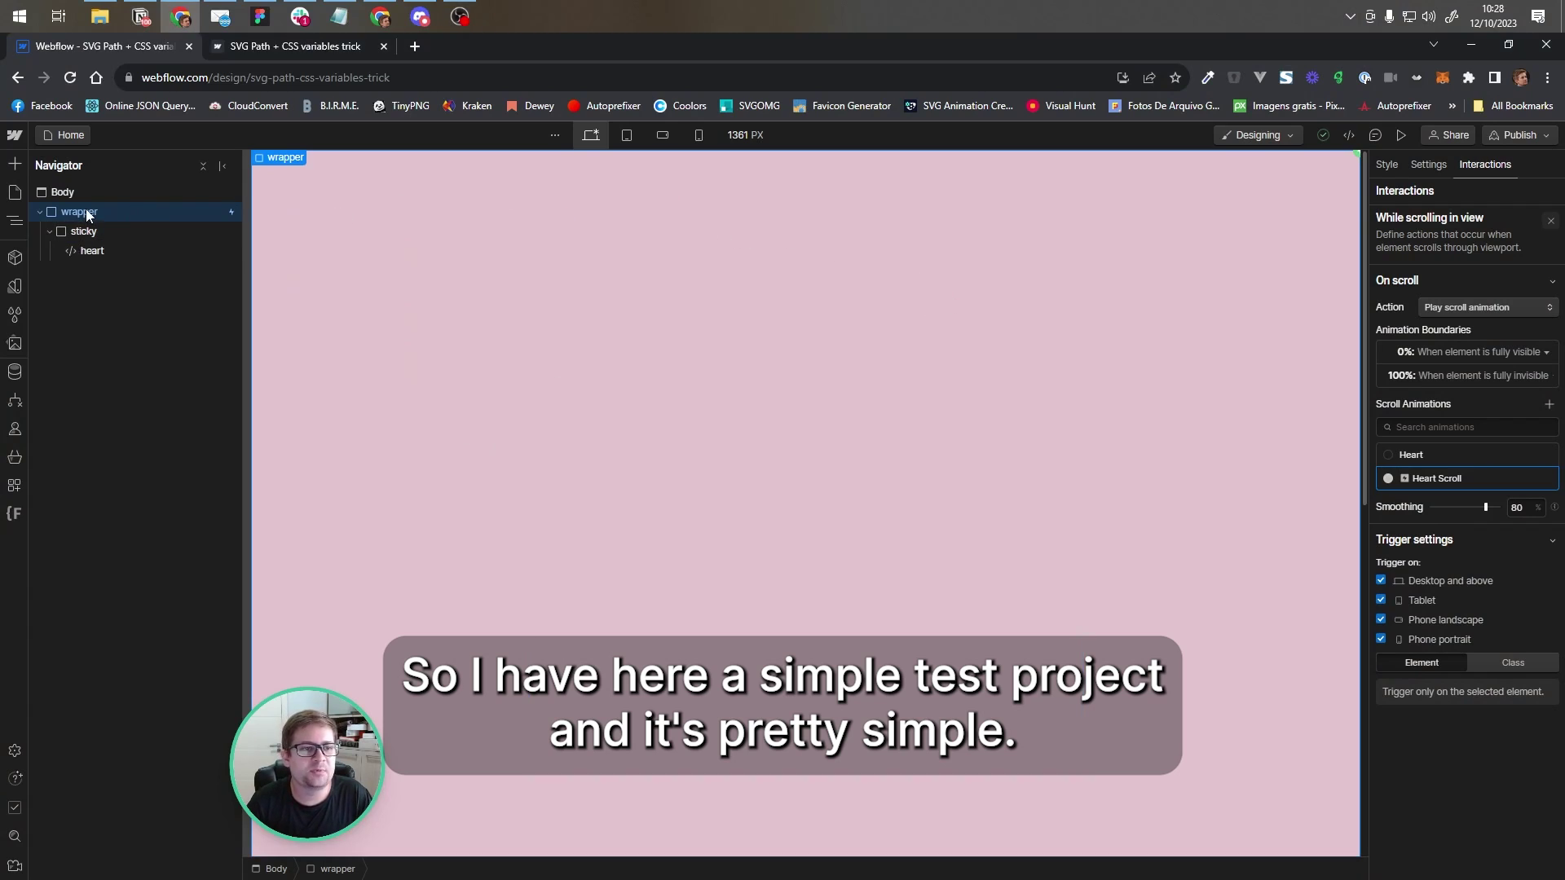
- Inspect the wrapper's styles, then select the sticky container and the heart SVG element in the Navigator
{"action": "left_click", "coordinate": [1386, 164]}
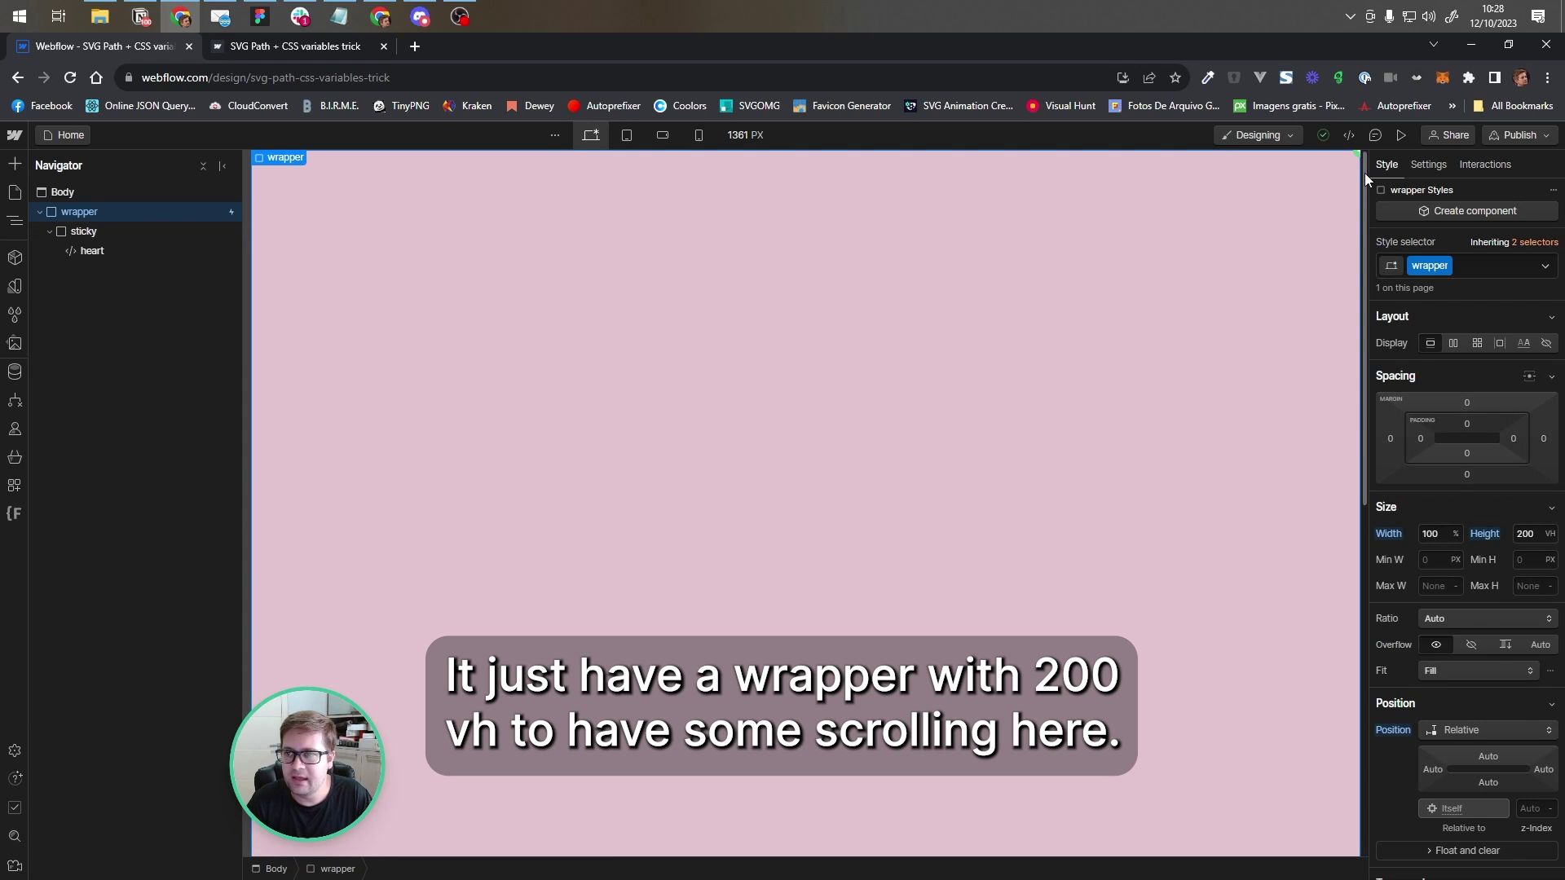
{"action": "left_click_drag", "start_coordinate": [1363, 576], "coordinate": [1377, 156]}
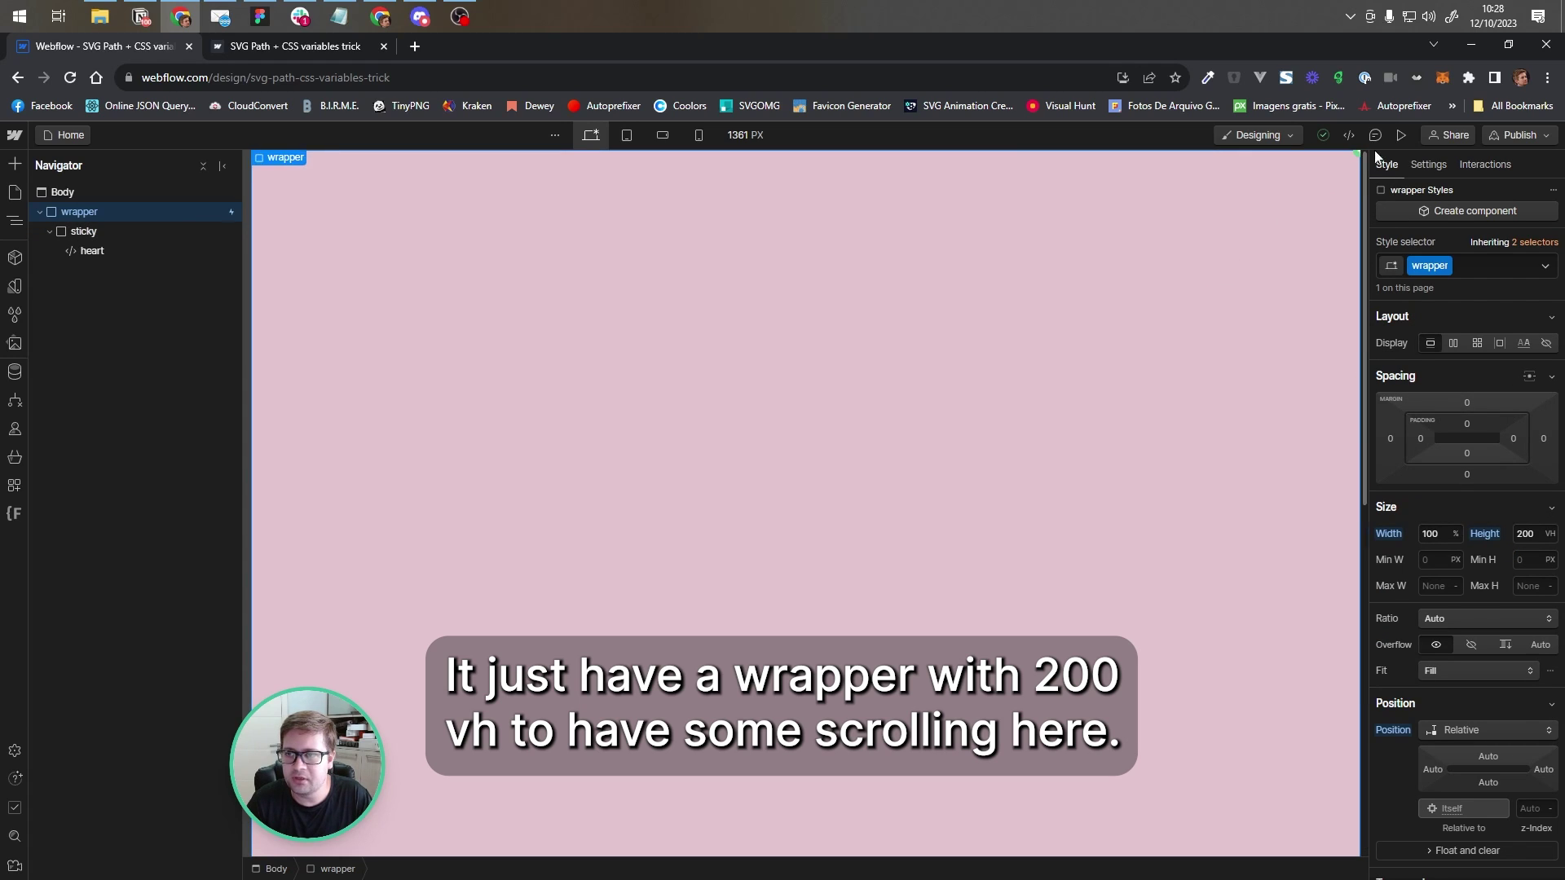
{"action": "left_click", "coordinate": [138, 231]}
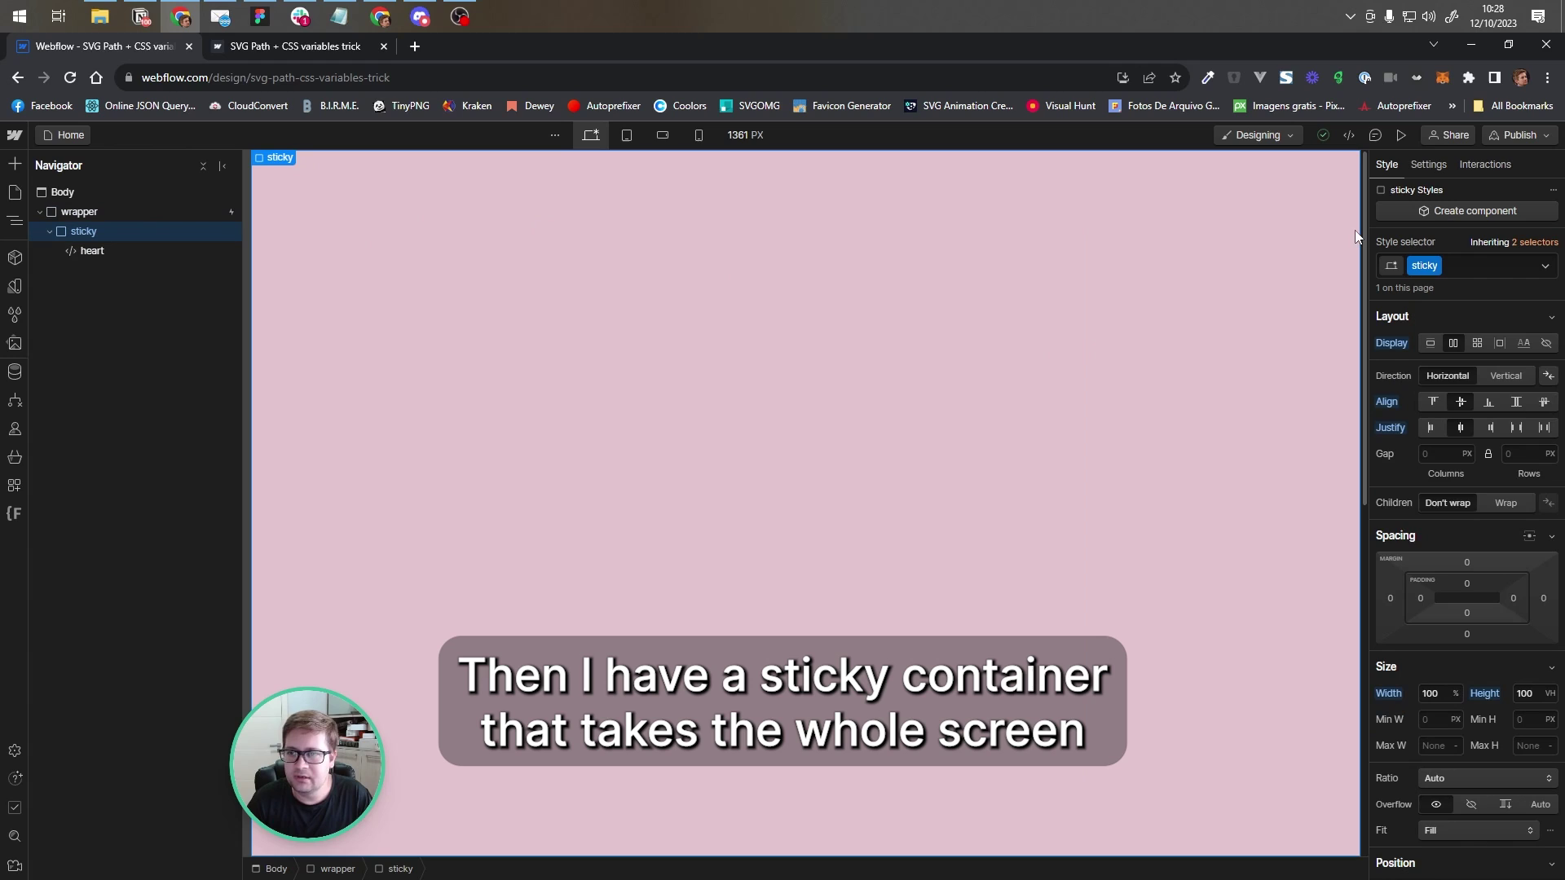
{"action": "left_click", "coordinate": [109, 251]}
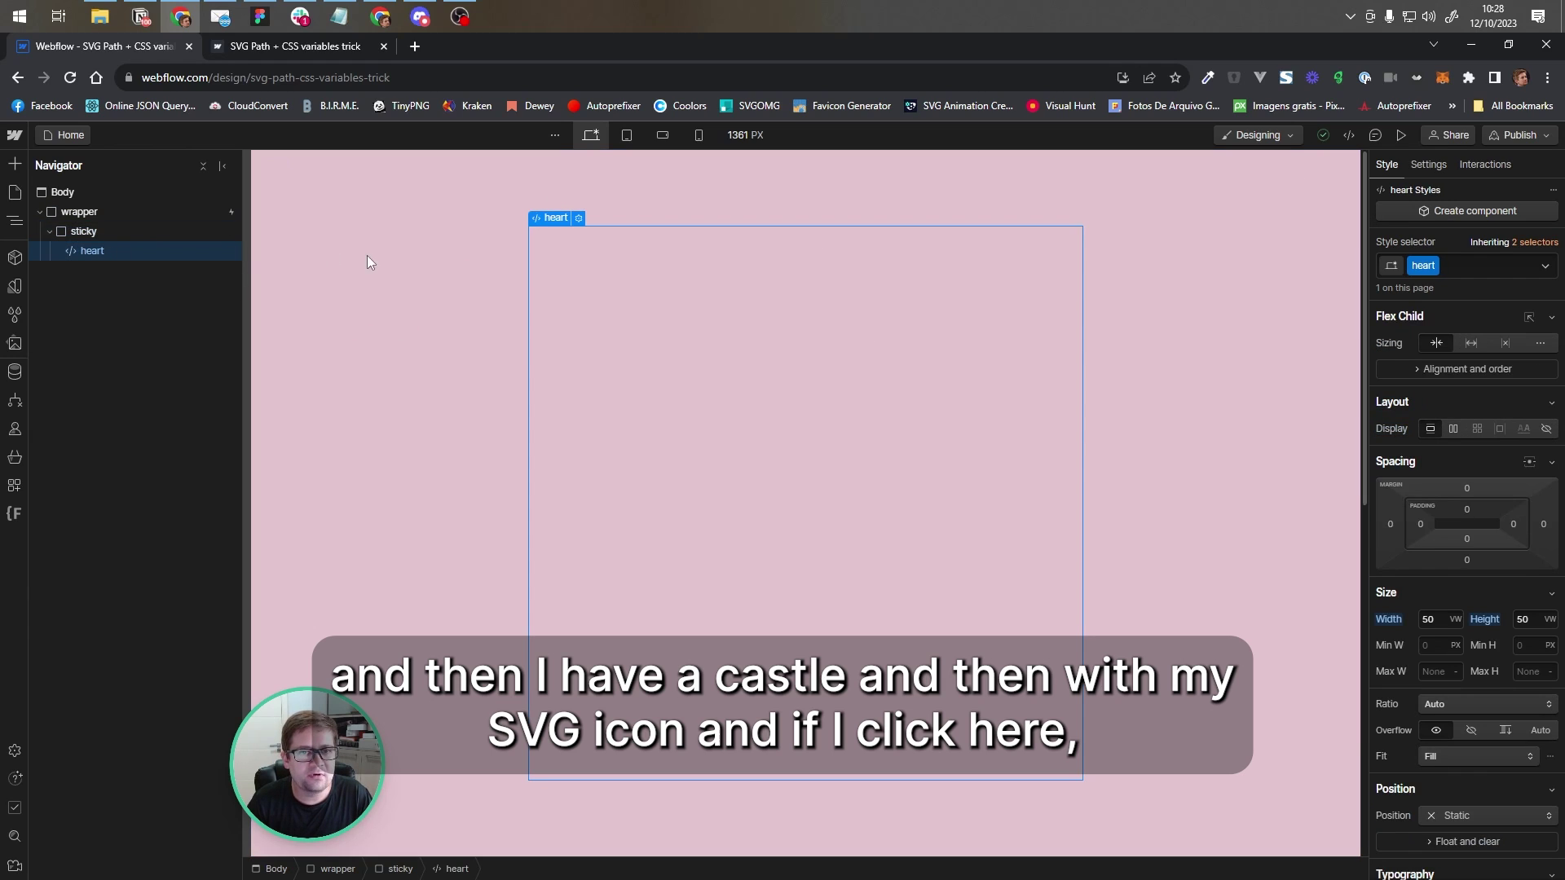
{"action": "left_click", "coordinate": [578, 220]}
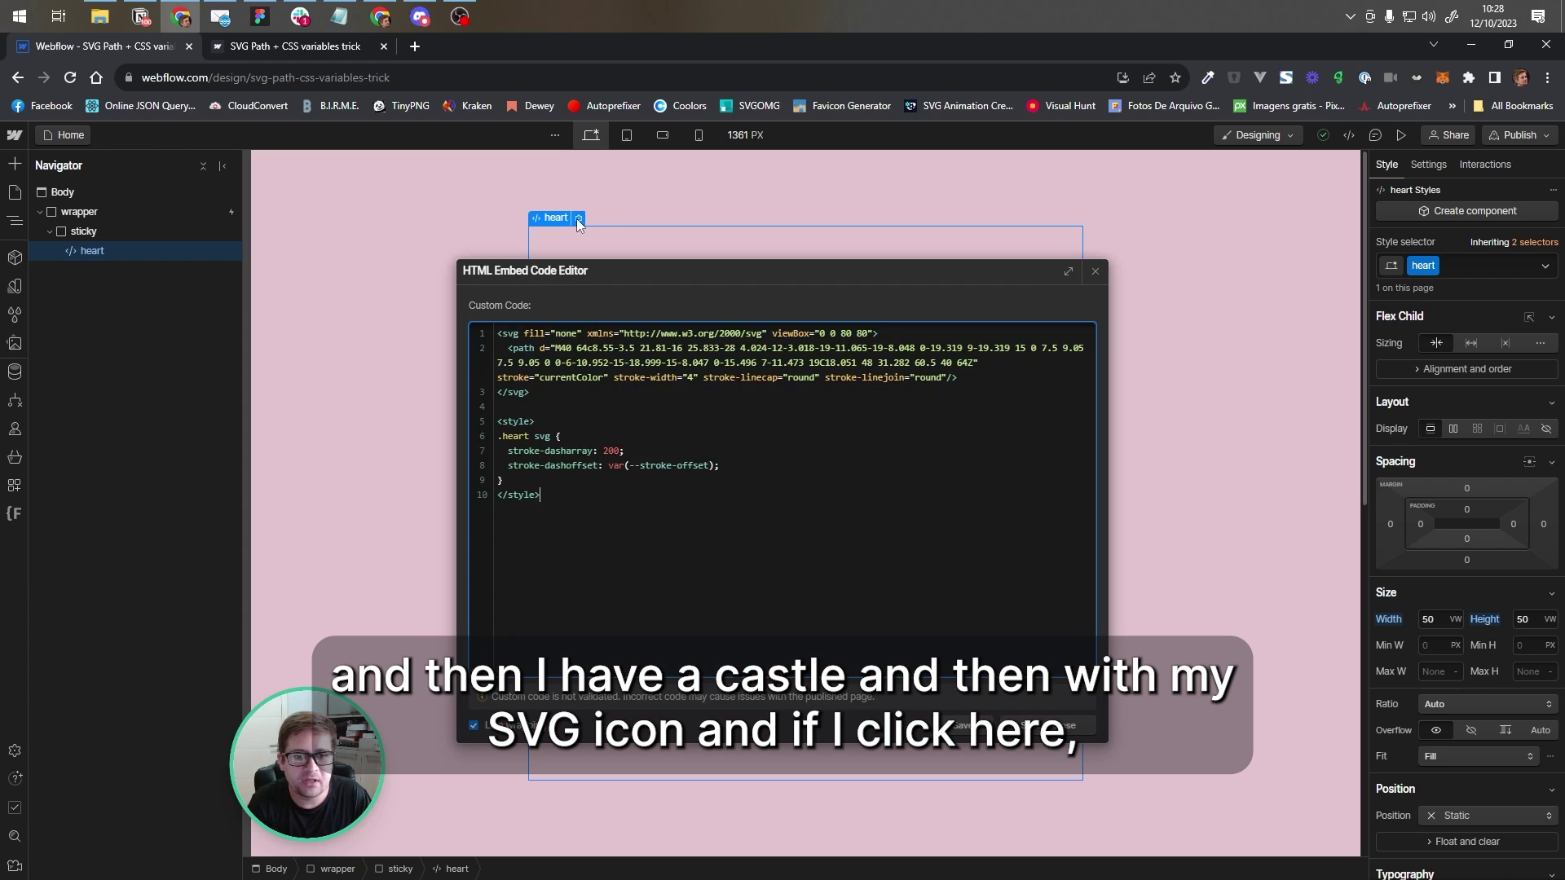
{"action": "left_click_drag", "start_coordinate": [542, 392], "coordinate": [483, 330]}
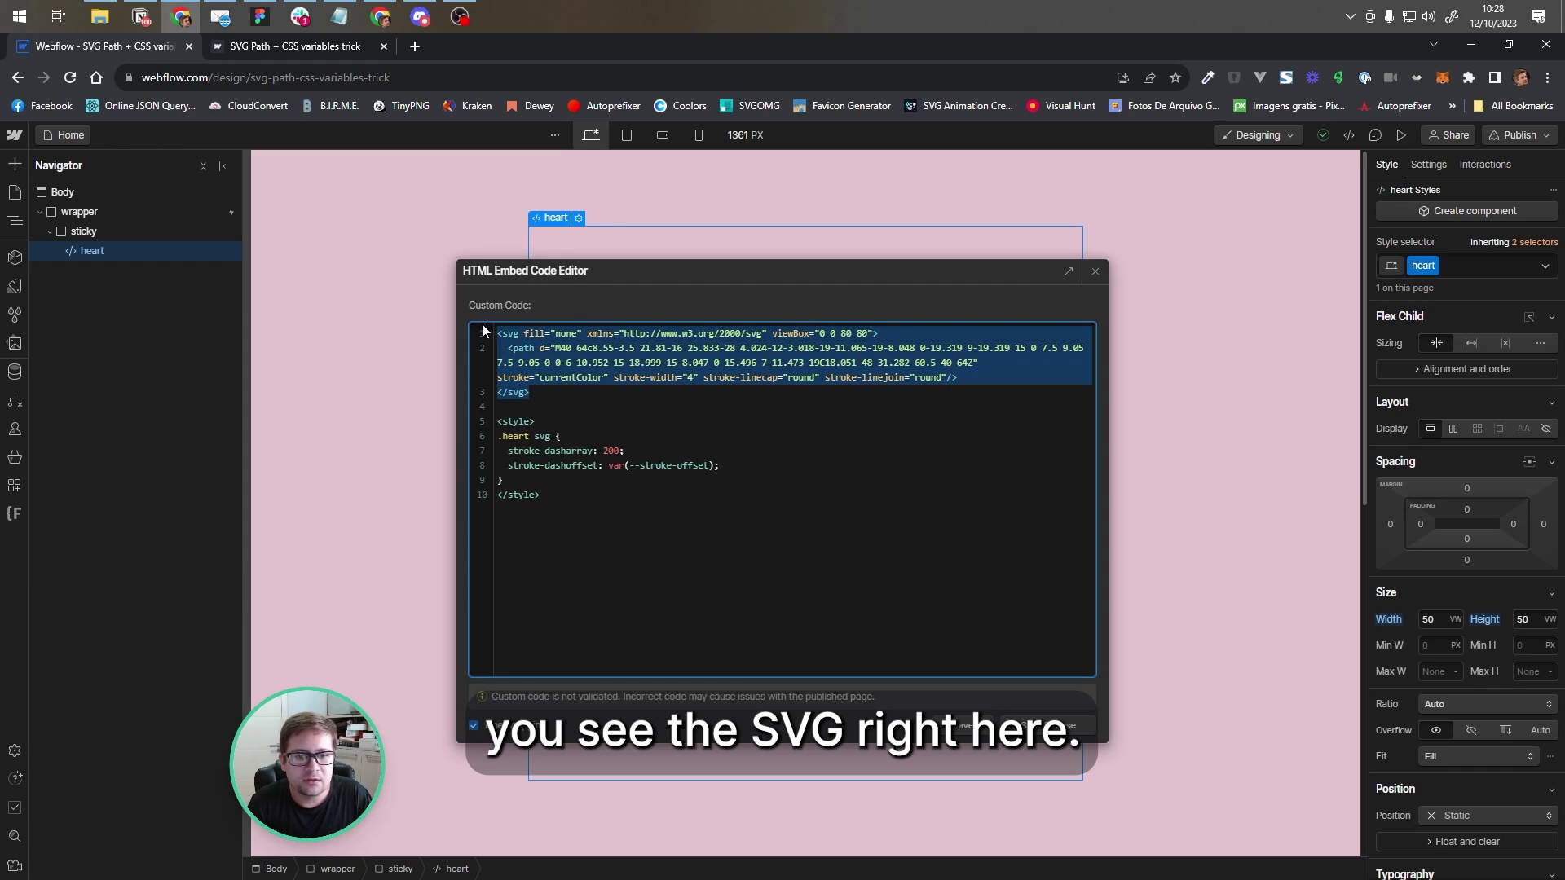
{"action": "left_click", "coordinate": [580, 394]}
{"action": "left_click_drag", "start_coordinate": [545, 495], "coordinate": [484, 423]}
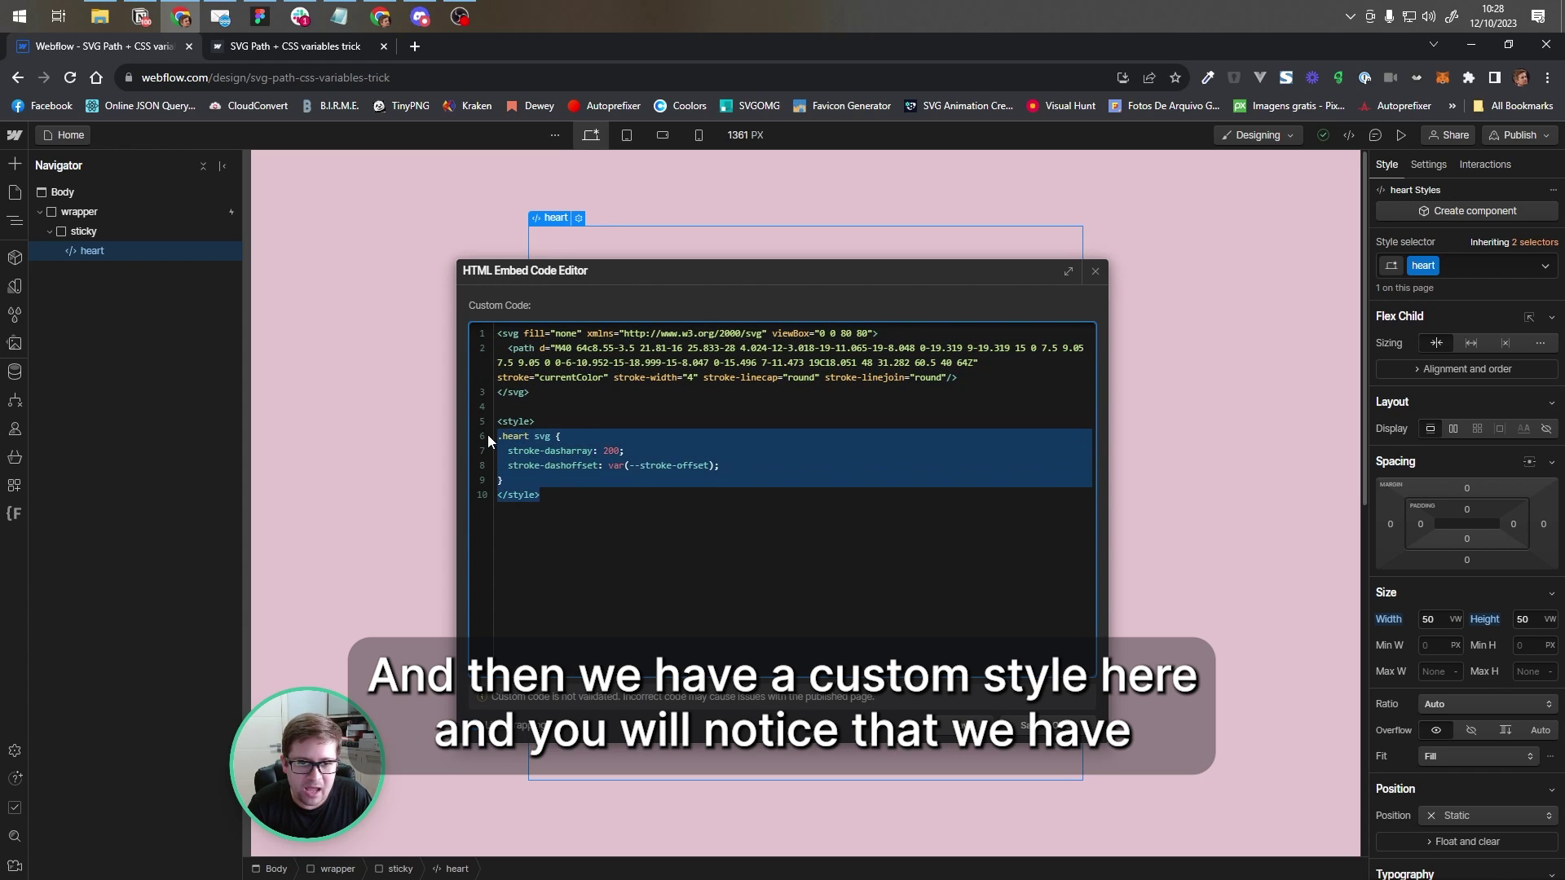
{"action": "left_click", "coordinate": [498, 406]}
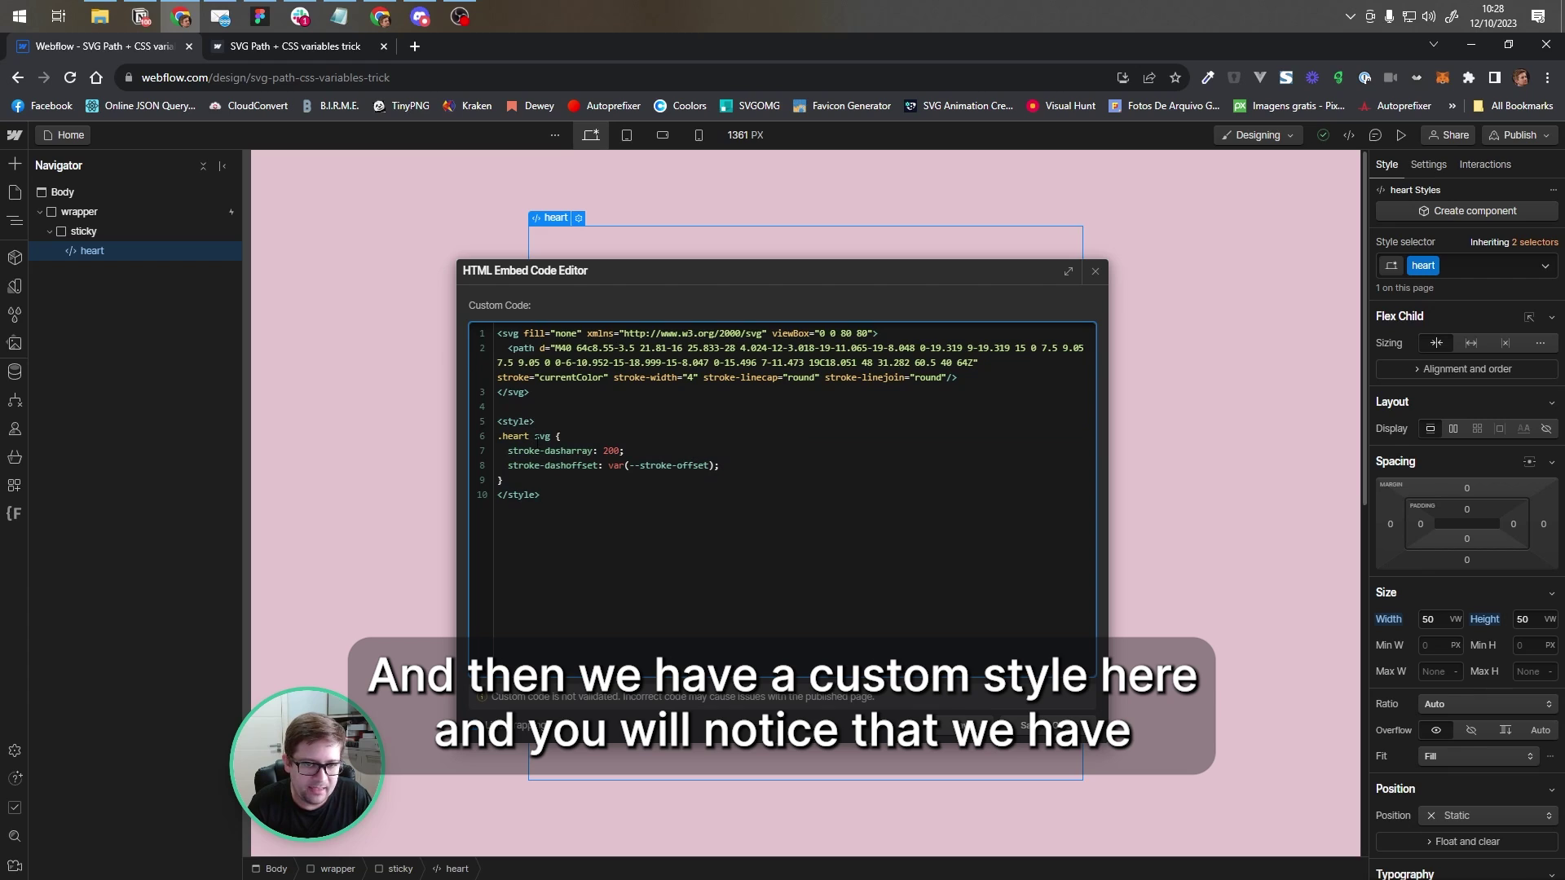
{"action": "left_click_drag", "start_coordinate": [508, 450], "coordinate": [597, 466]}
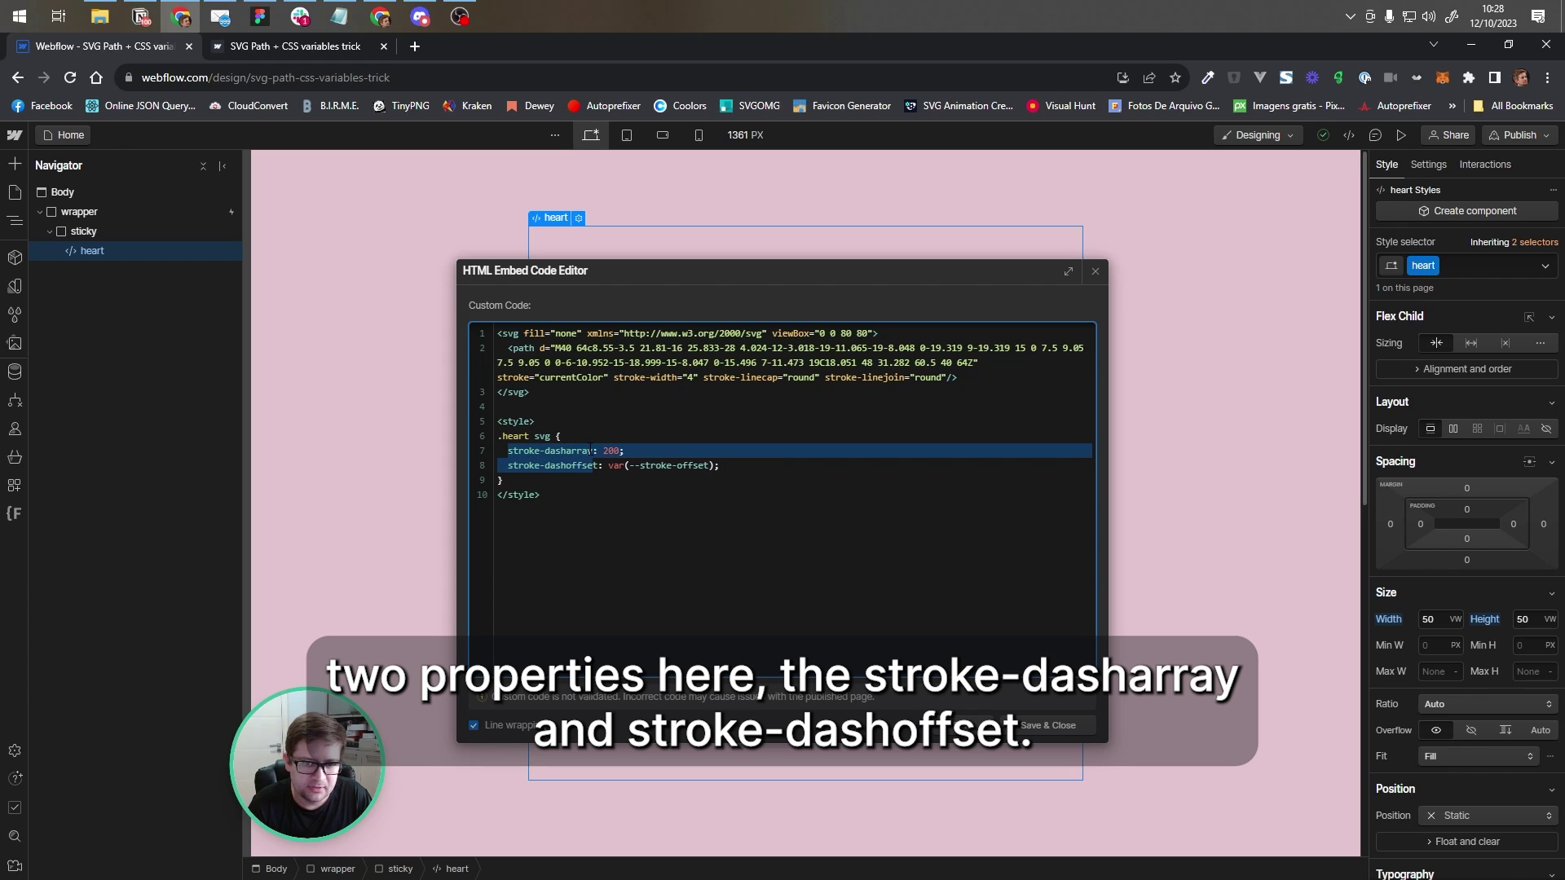
{"action": "double_click", "coordinate": [581, 451]}
{"action": "double_click", "coordinate": [580, 466]}
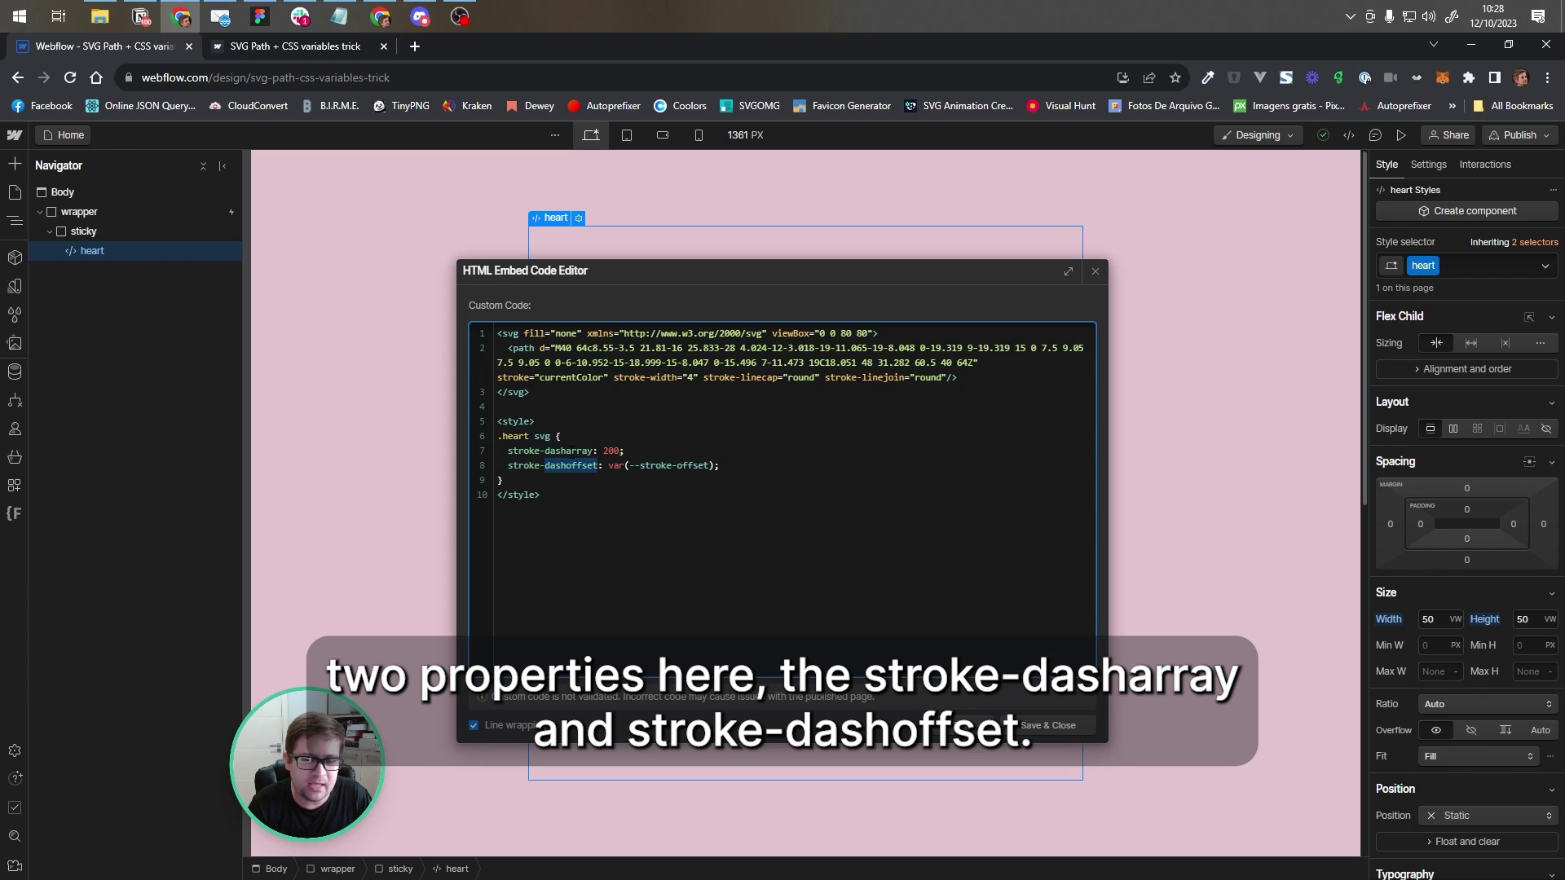
{"action": "left_click", "coordinate": [572, 437]}
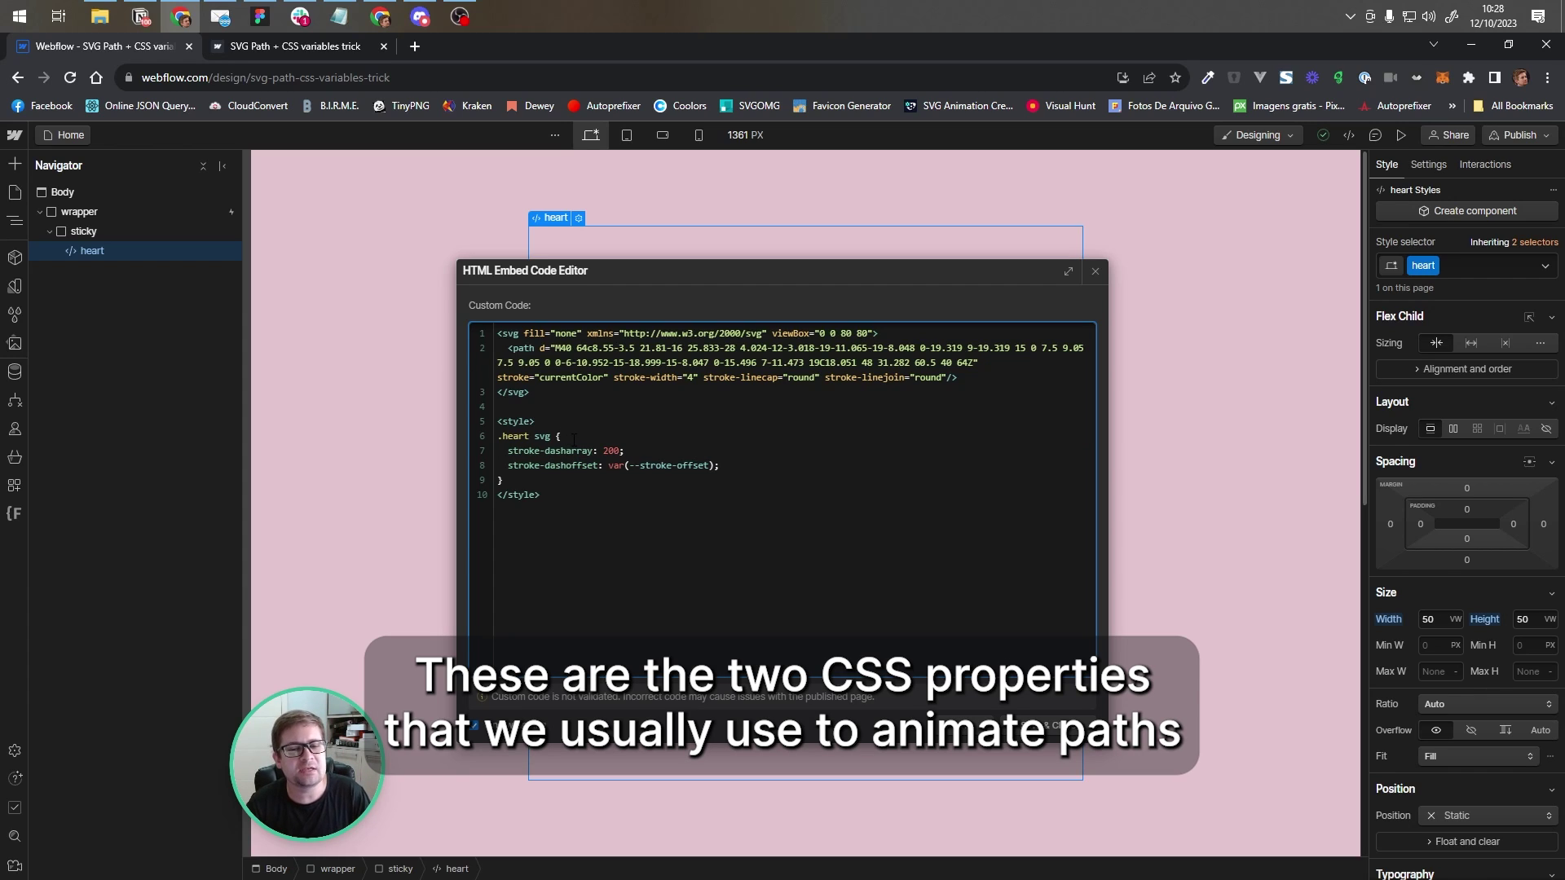
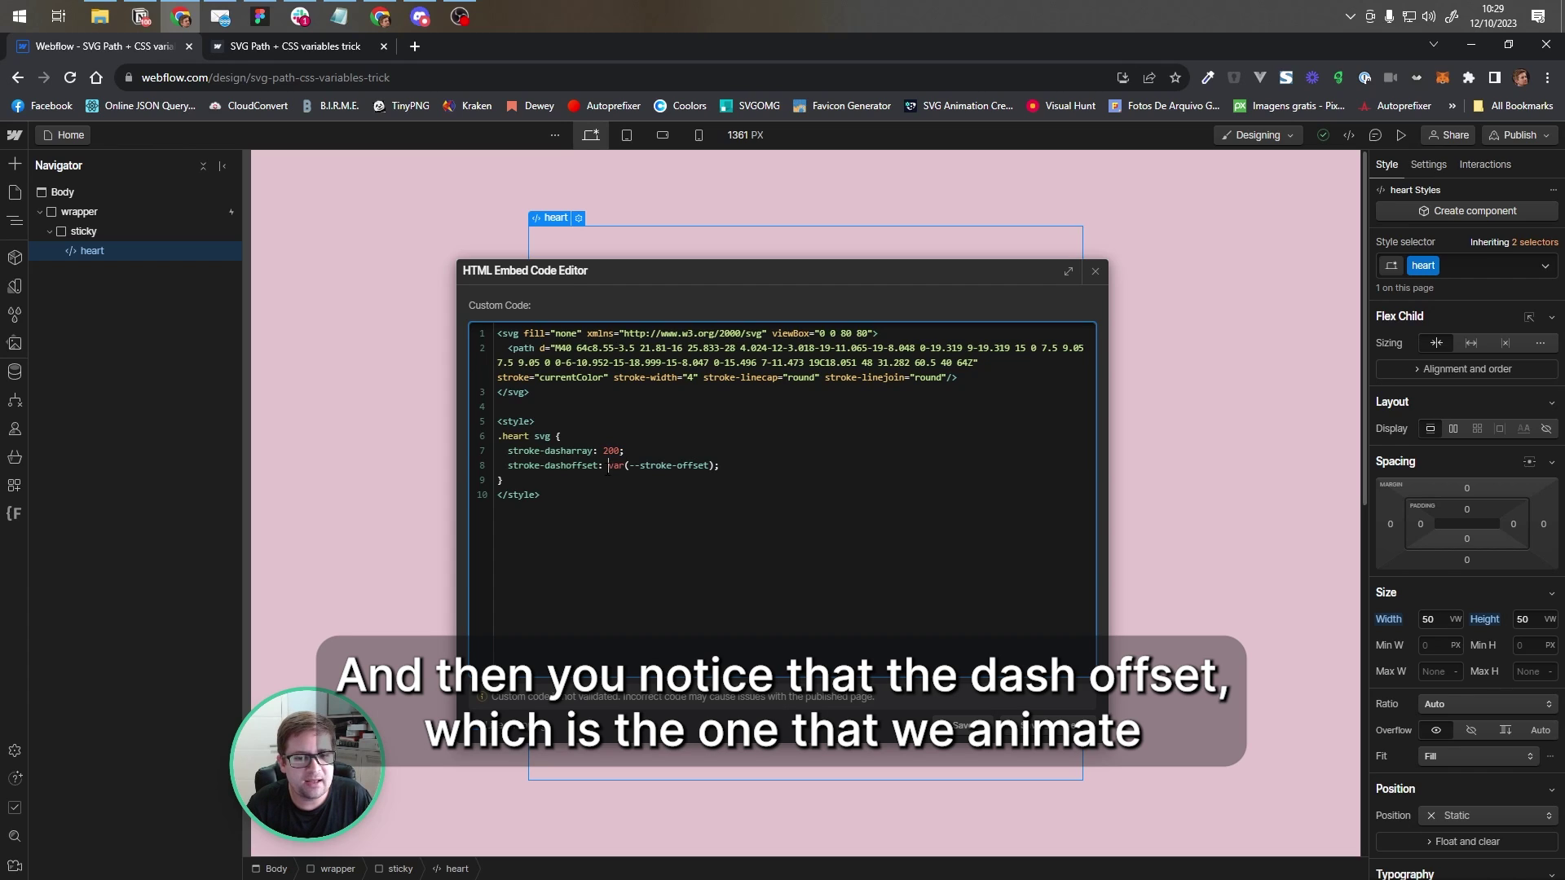
- Check the heart's stroke-dashoffset uses var(--stroke-offset), then close the code editor
{"action": "double_click", "coordinate": [546, 465]}
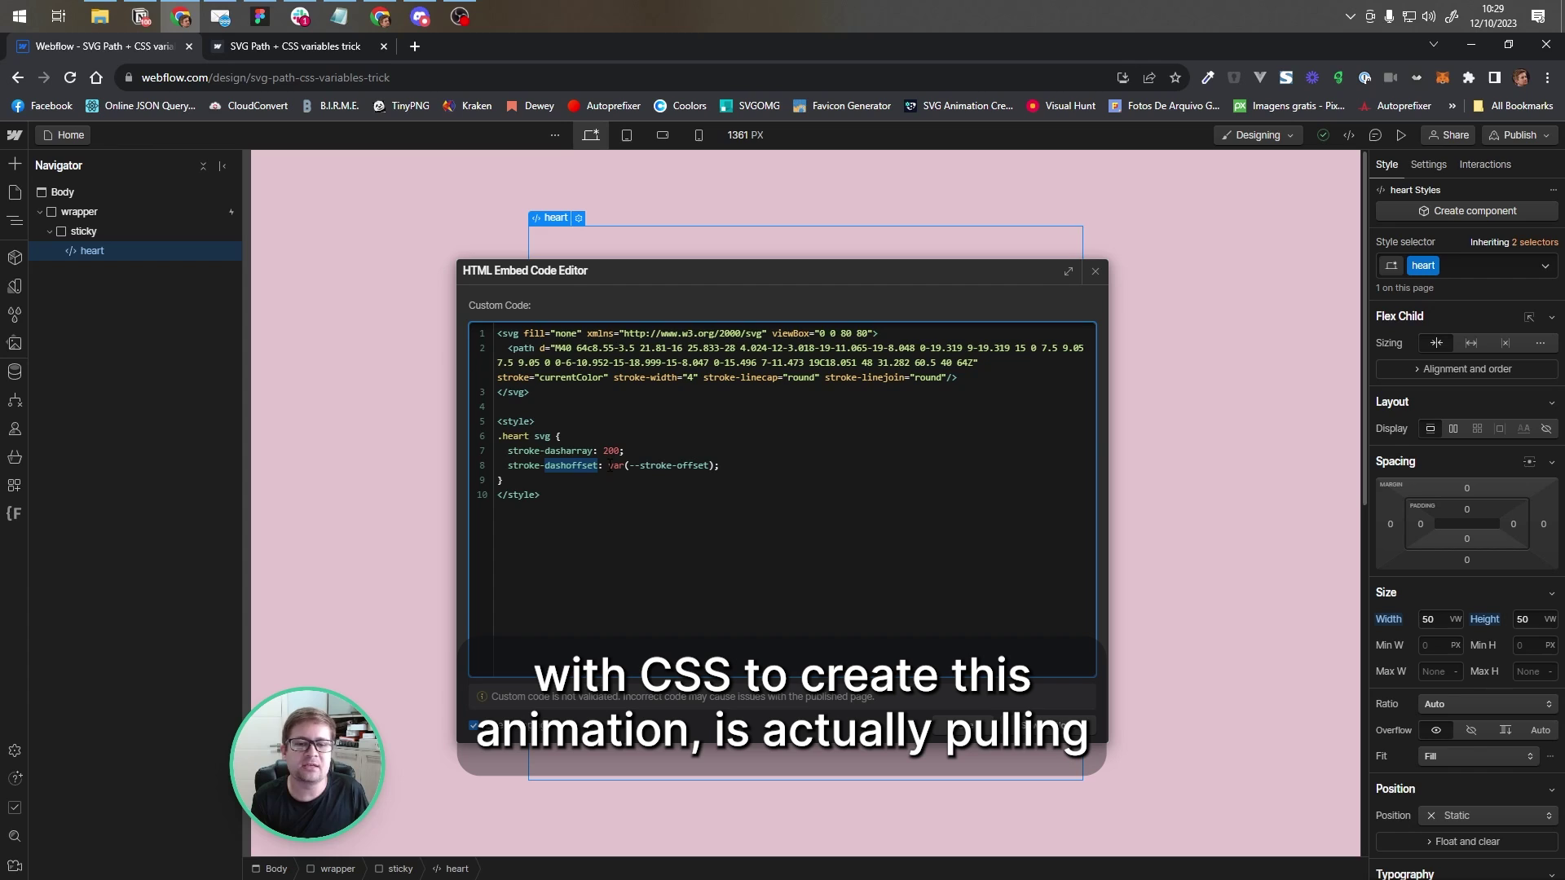
{"action": "left_click", "coordinate": [608, 467]}
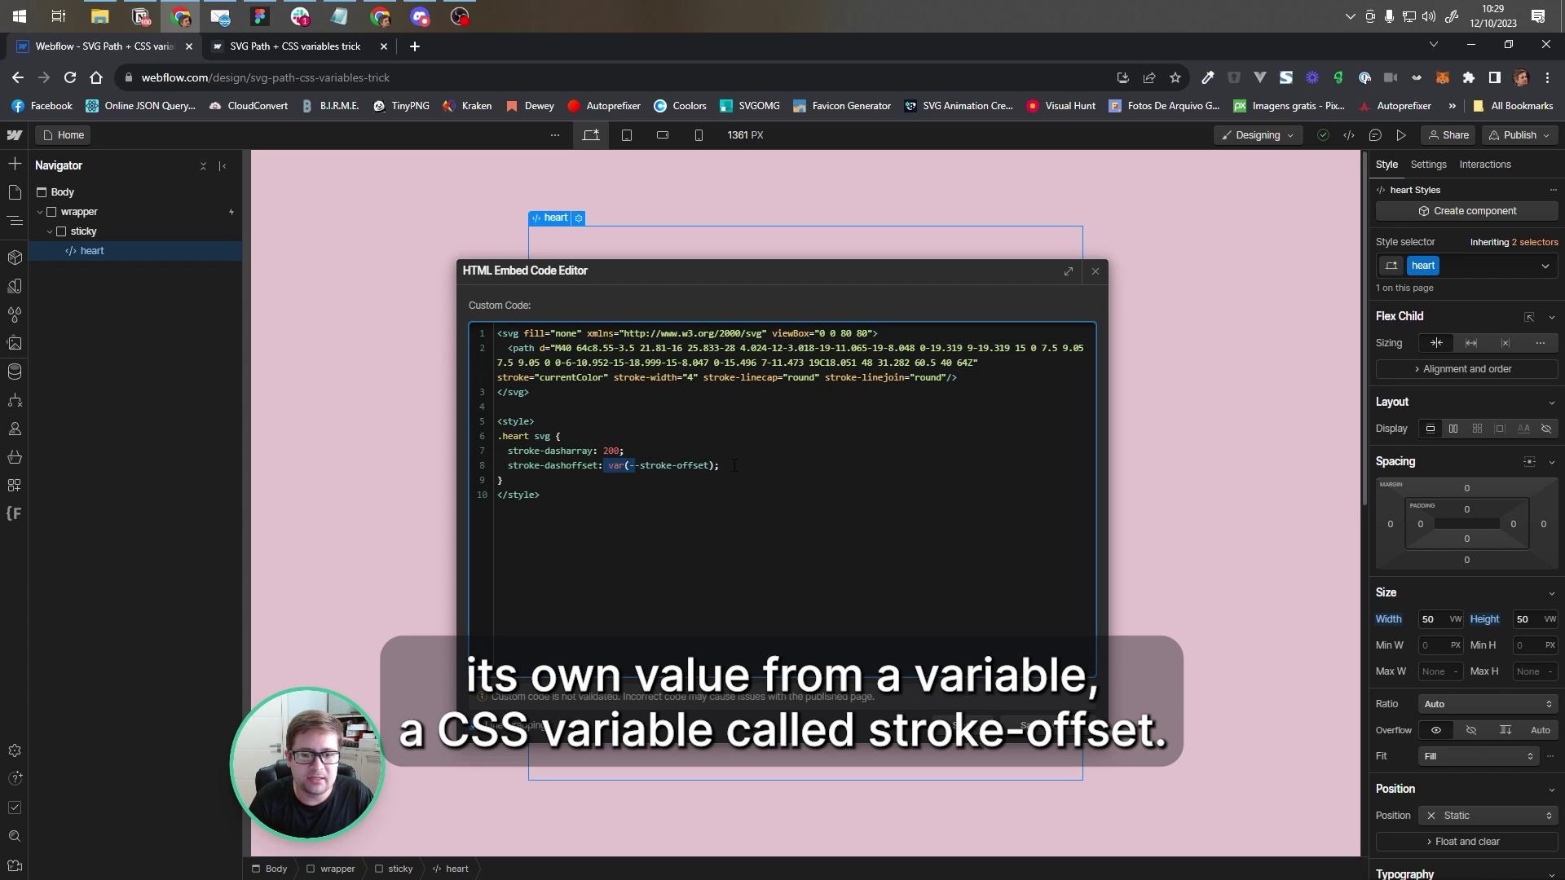
{"action": "mouse_move", "coordinate": [644, 466]}
{"action": "left_mouse_down"}
{"action": "mouse_move", "coordinate": [721, 466]}
{"action": "mouse_move", "coordinate": [663, 472]}
{"action": "left_mouse_up"}
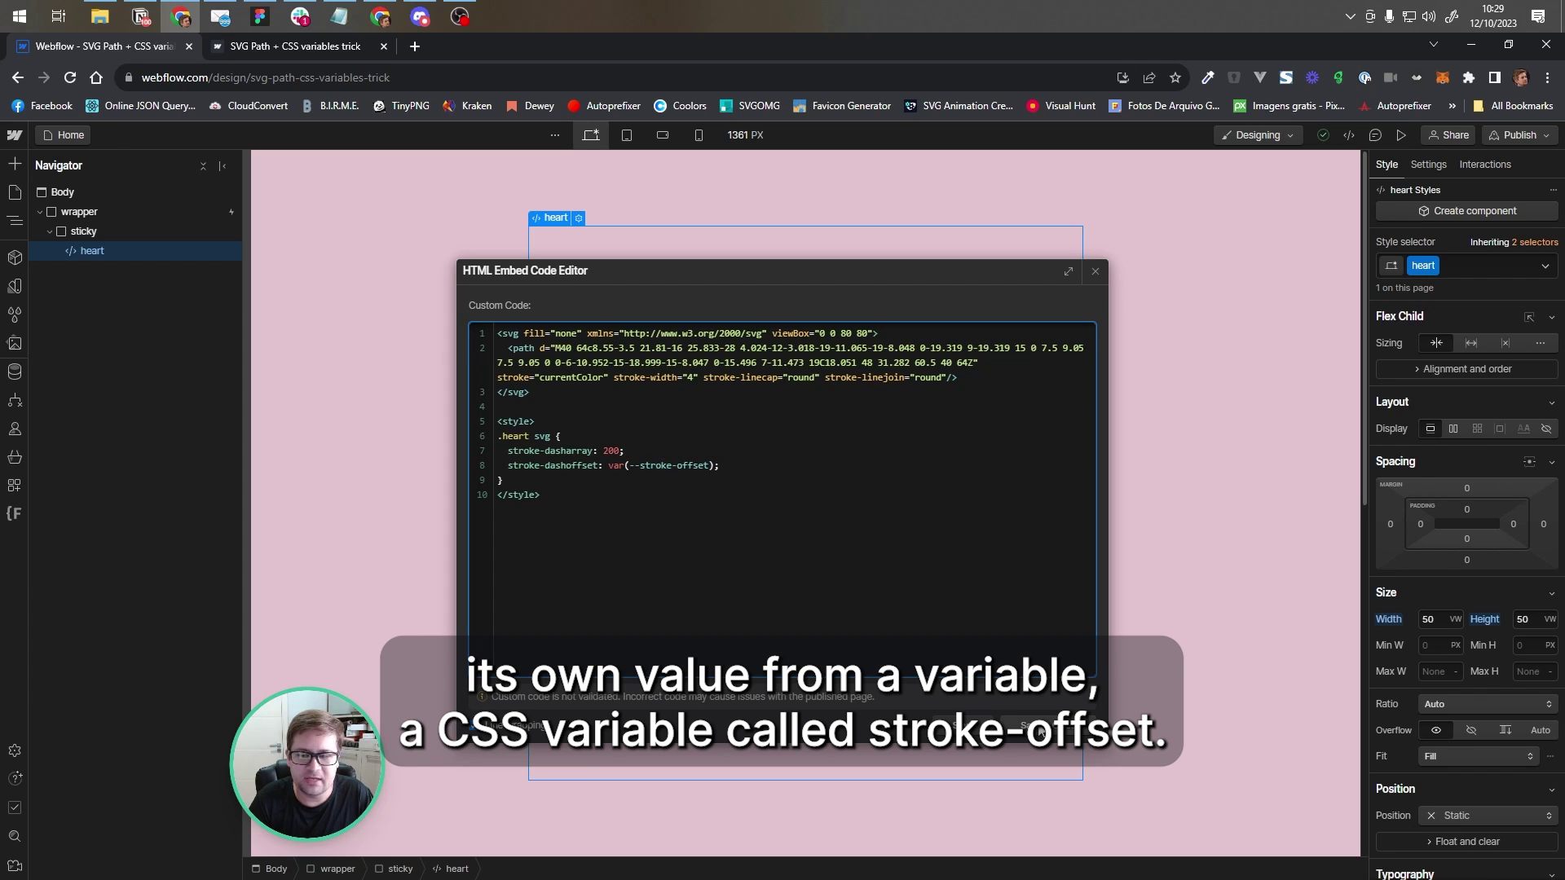
{"action": "left_click", "coordinate": [1021, 723]}
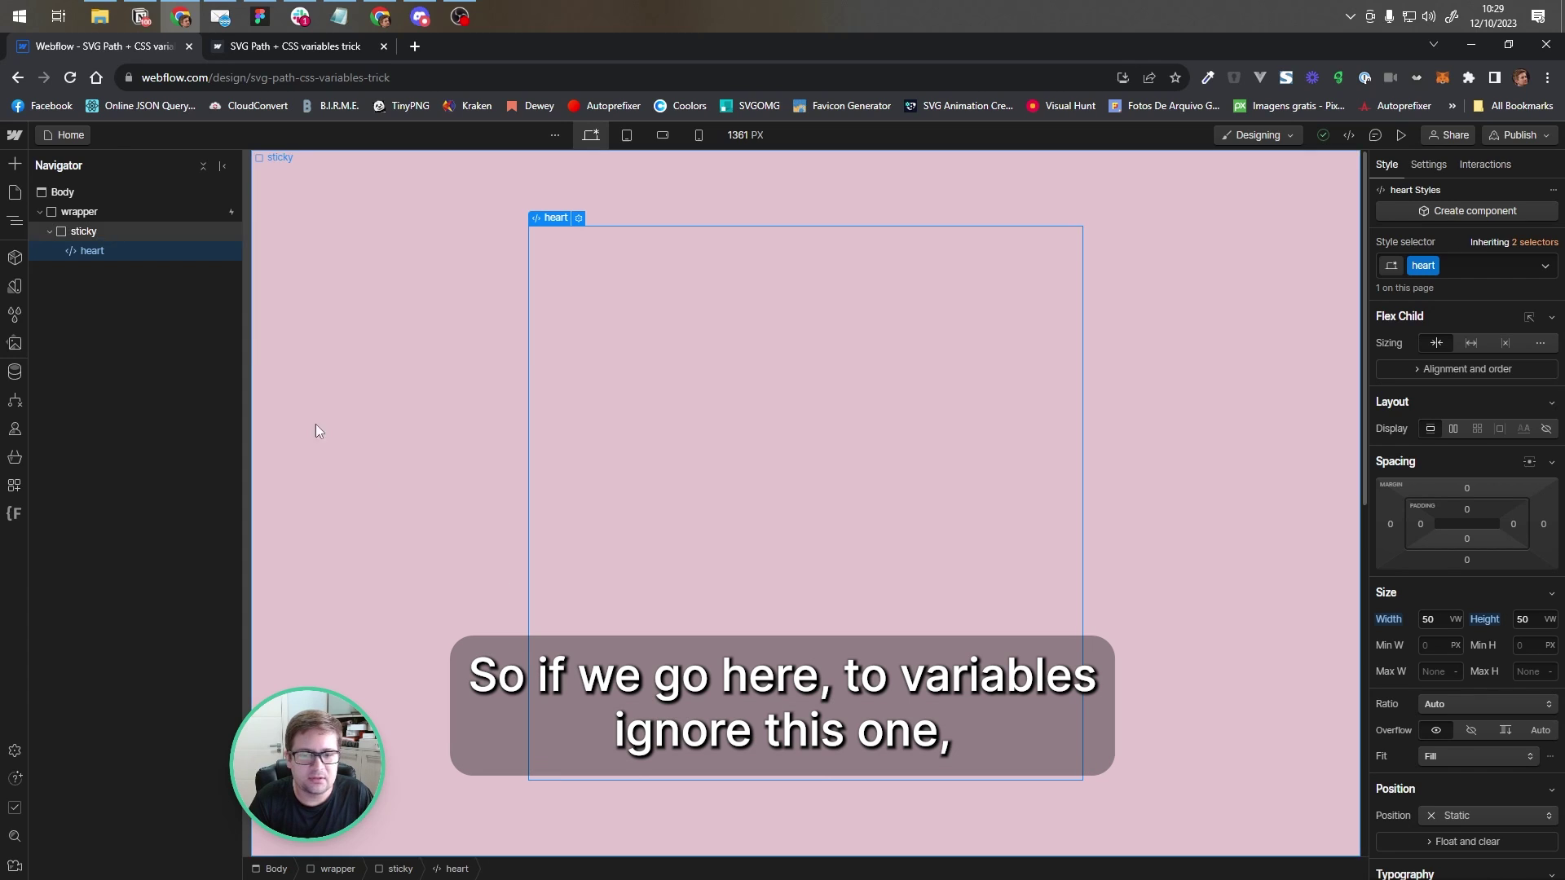
{"action": "left_click", "coordinate": [15, 287]}
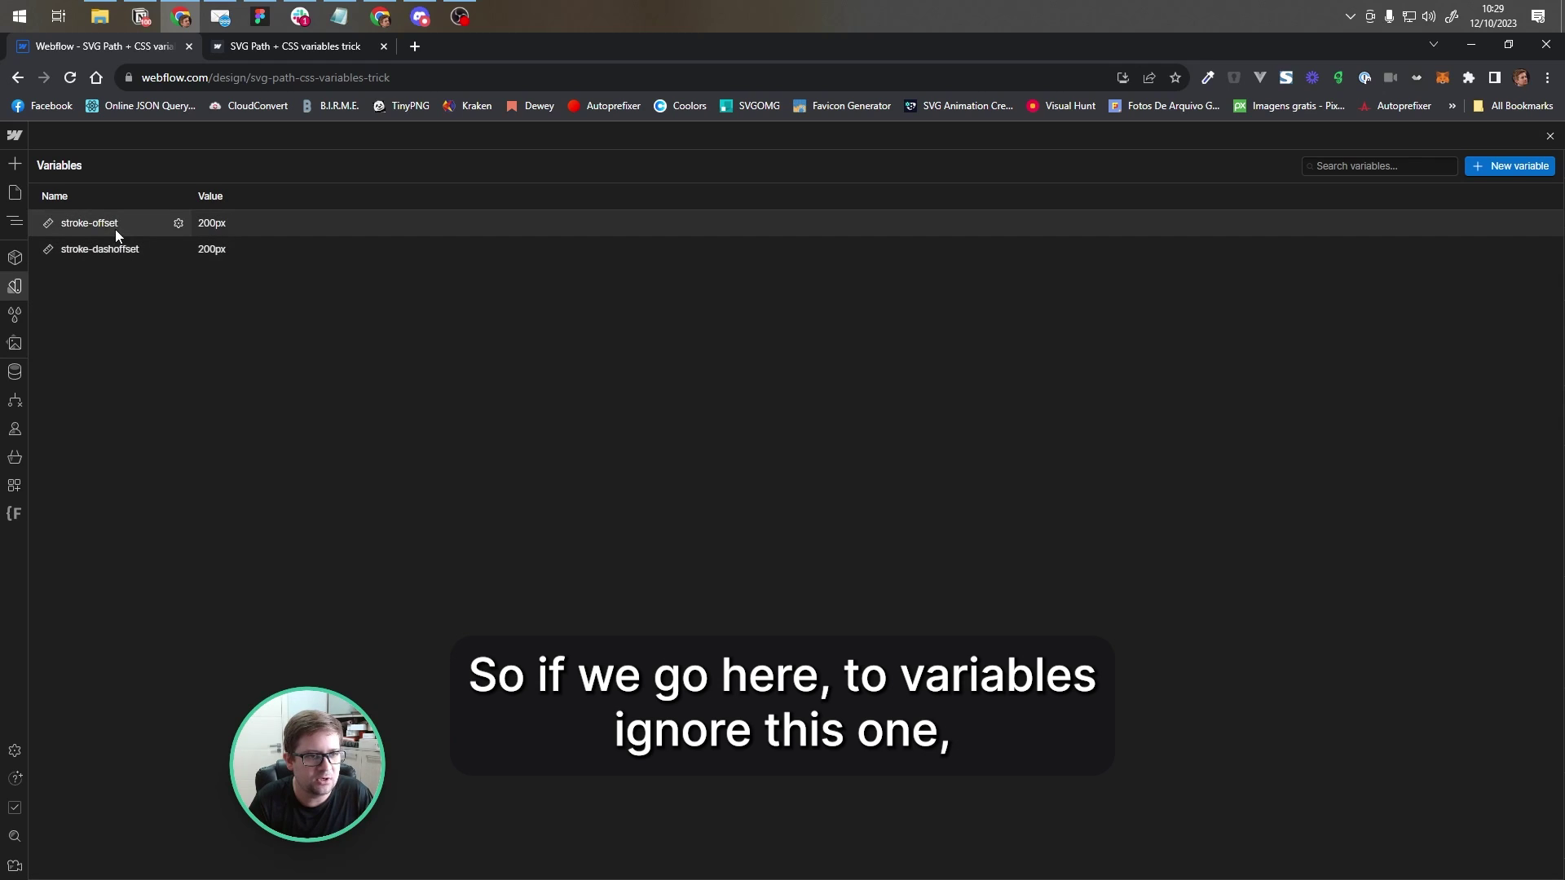
{"action": "left_click", "coordinate": [101, 224]}
{"action": "left_click", "coordinate": [136, 201]}
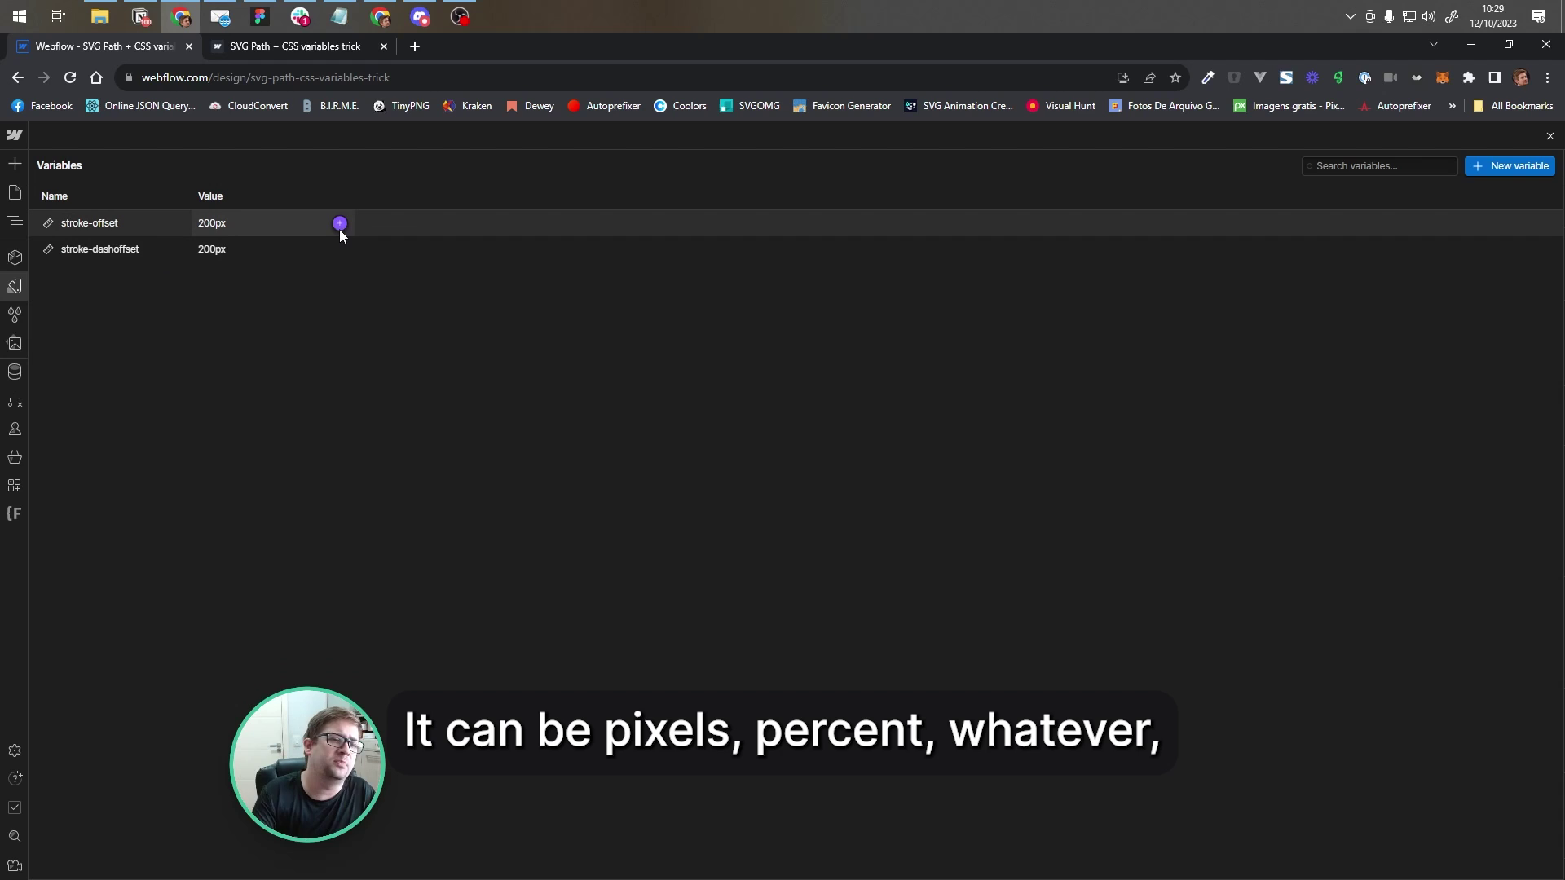
{"action": "left_click", "coordinate": [15, 195]}
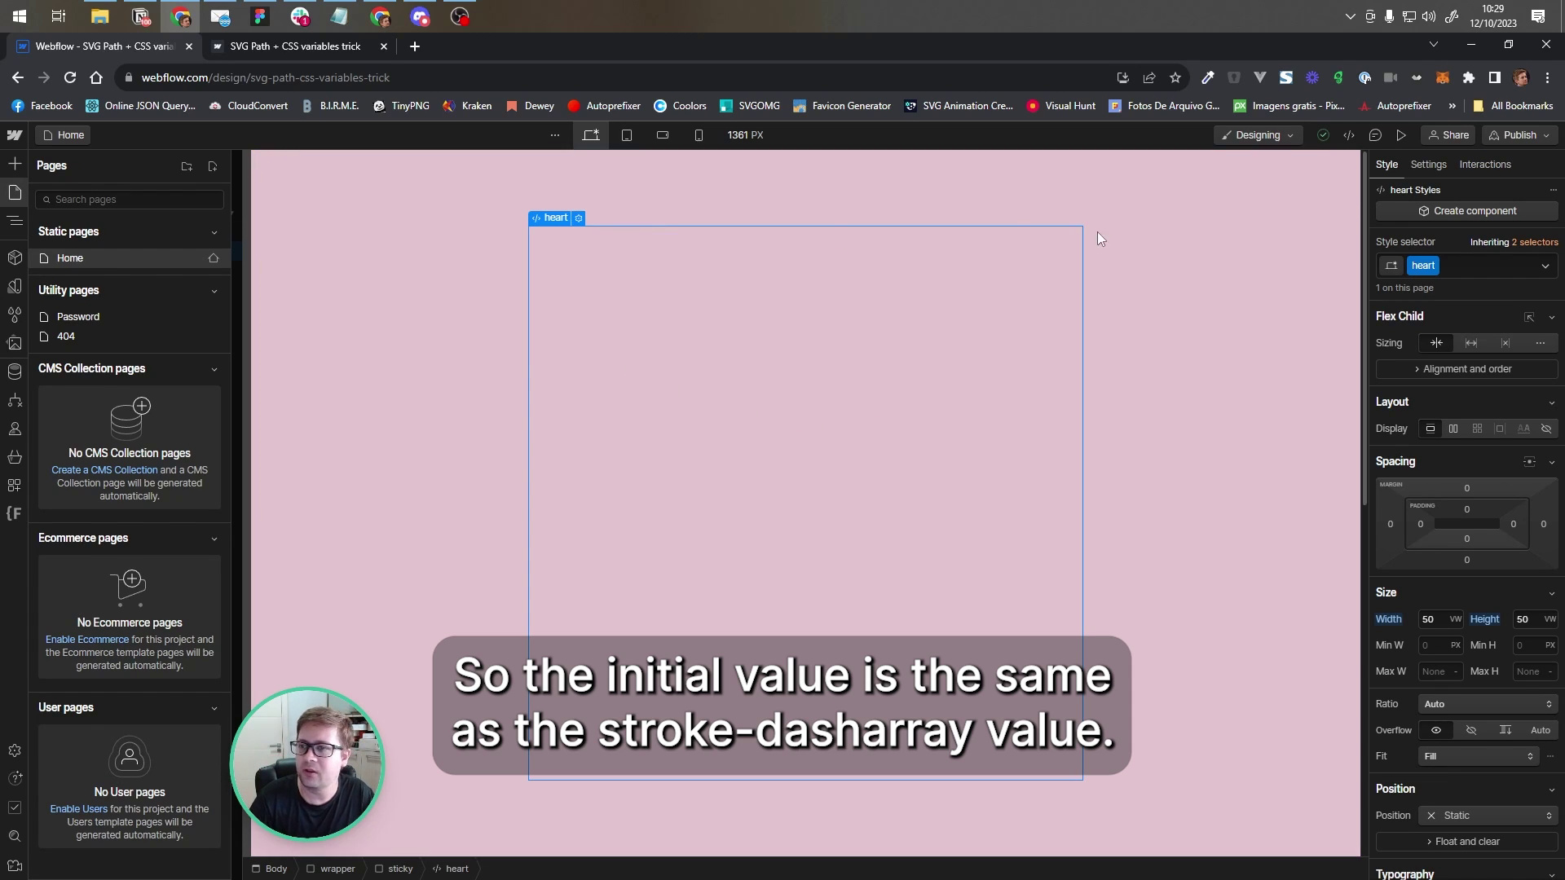
- Open the wrapper's Heart Scroll animation from its While scrolling in view trigger
{"action": "left_click", "coordinate": [15, 221]}
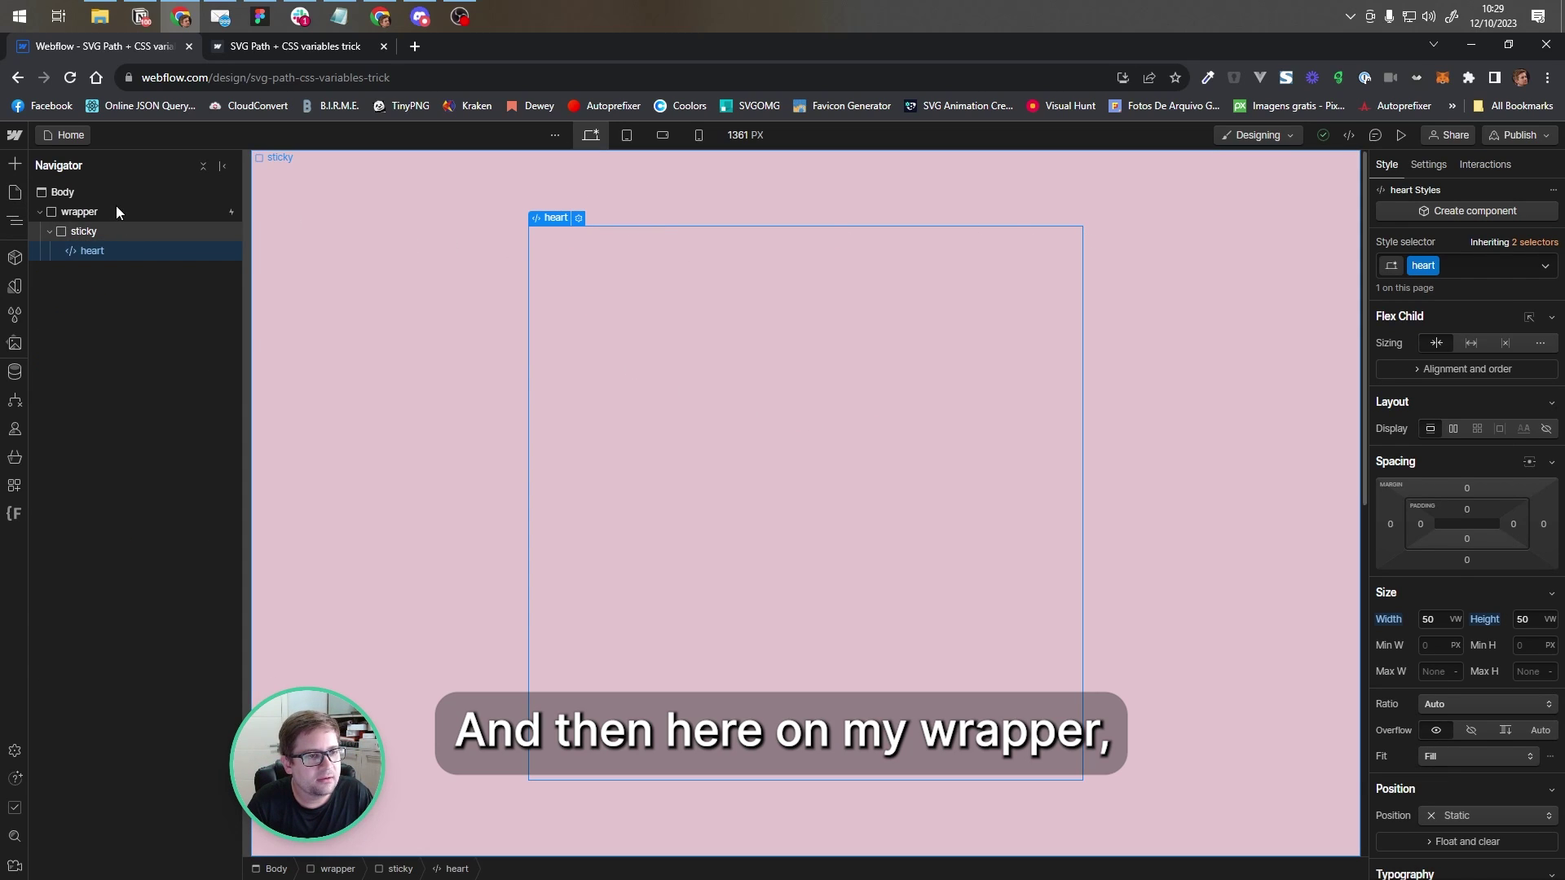
{"action": "left_click", "coordinate": [116, 211]}
{"action": "left_click", "coordinate": [1474, 166]}
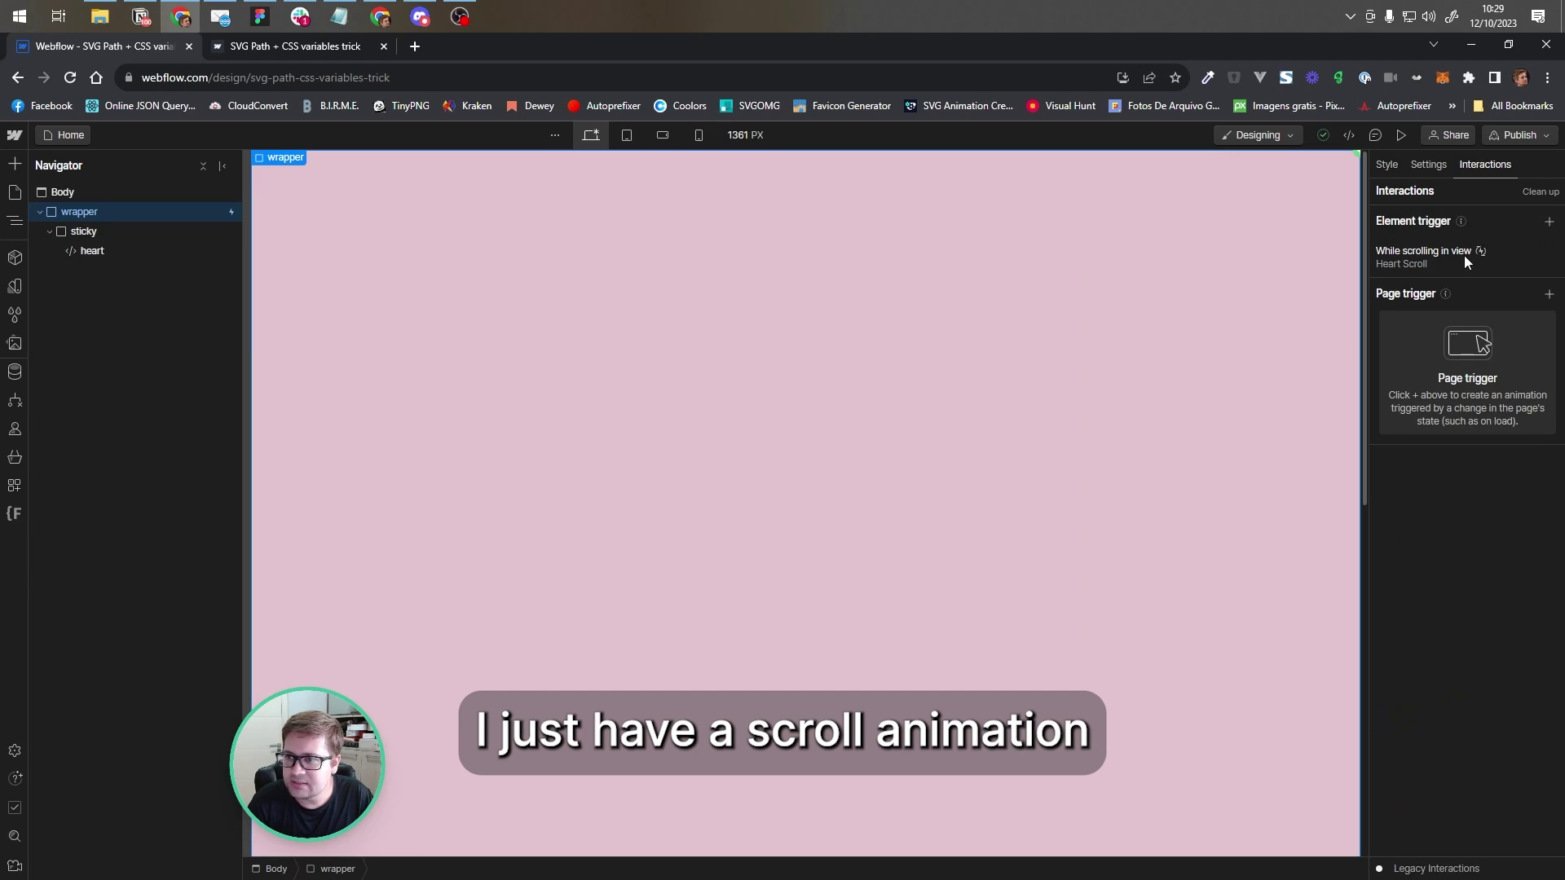
{"action": "left_click", "coordinate": [1415, 267]}
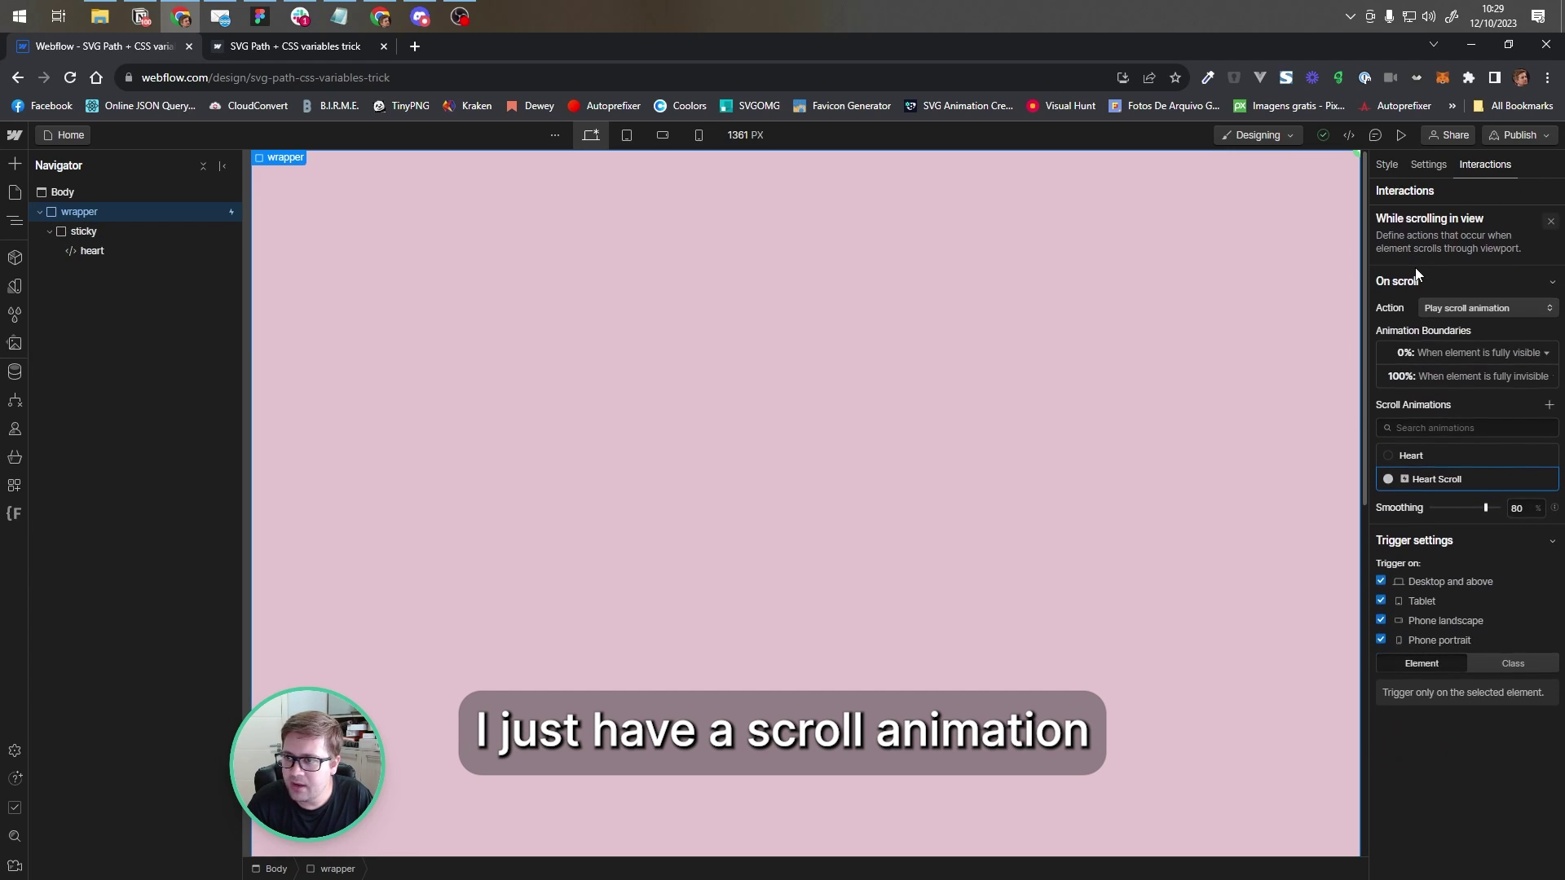
{"action": "left_click", "coordinate": [1434, 478]}
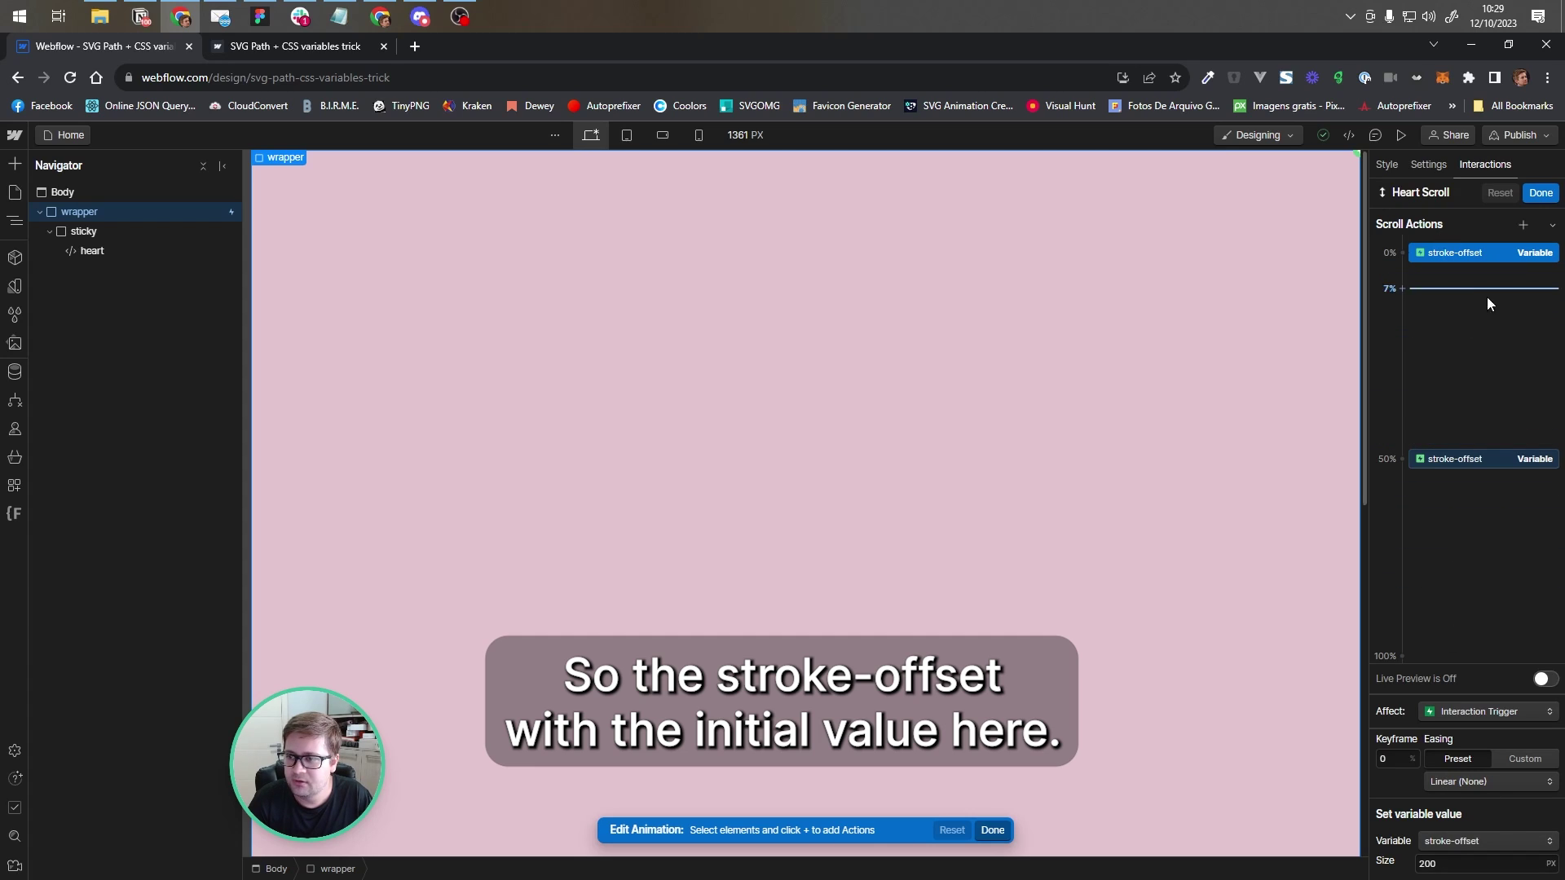
- Confirm the 50% stroke-offset keyframe is 0.1px and exit the Heart Scroll editor
{"action": "left_click", "coordinate": [1447, 461]}
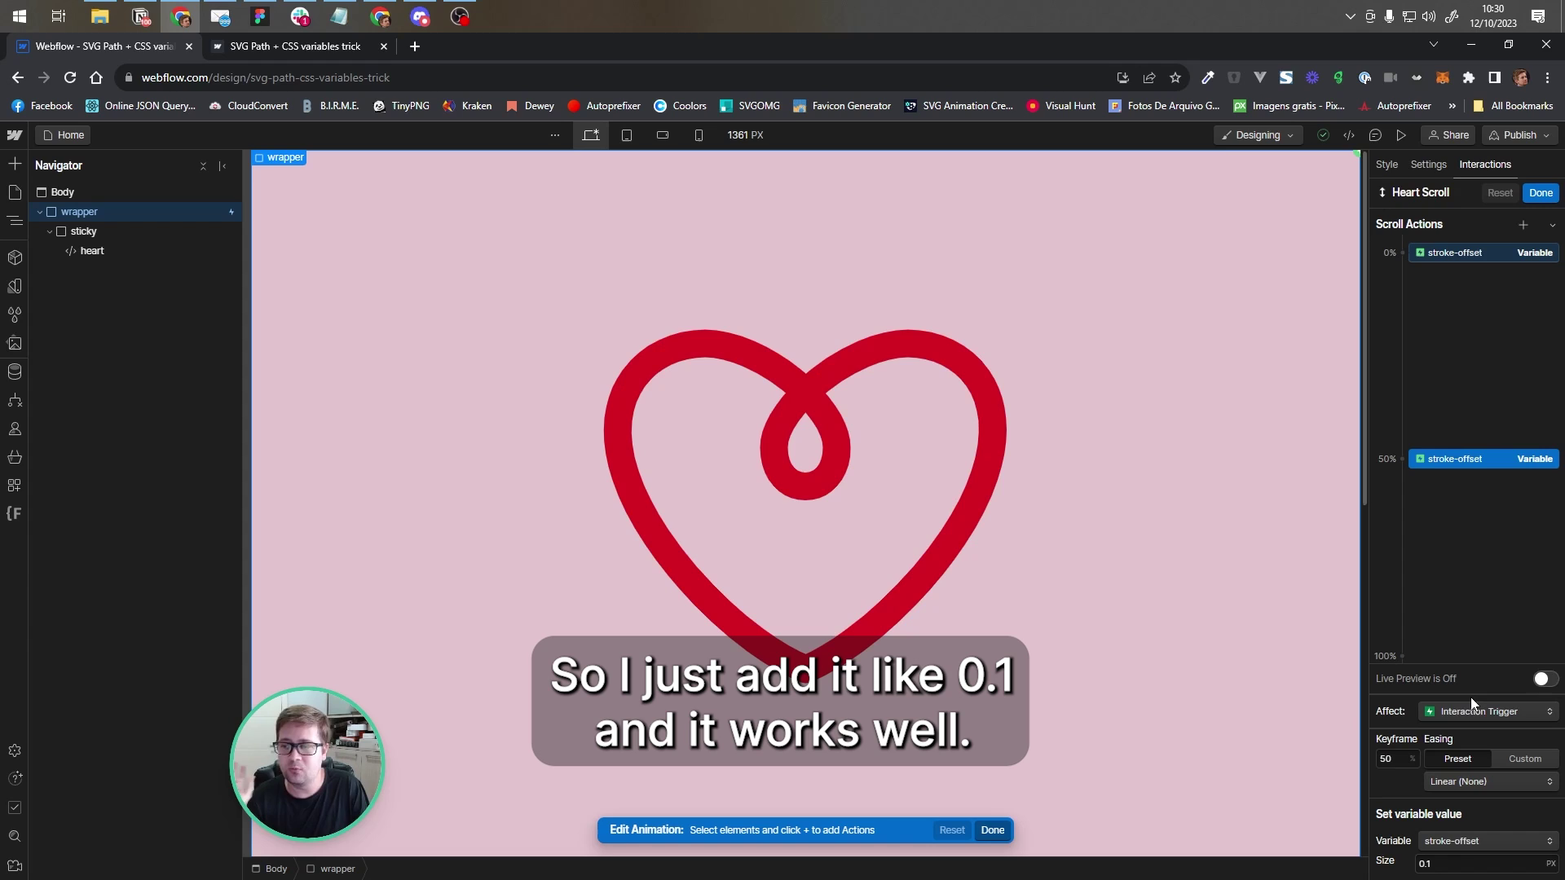
{"action": "left_click", "coordinate": [1539, 195]}
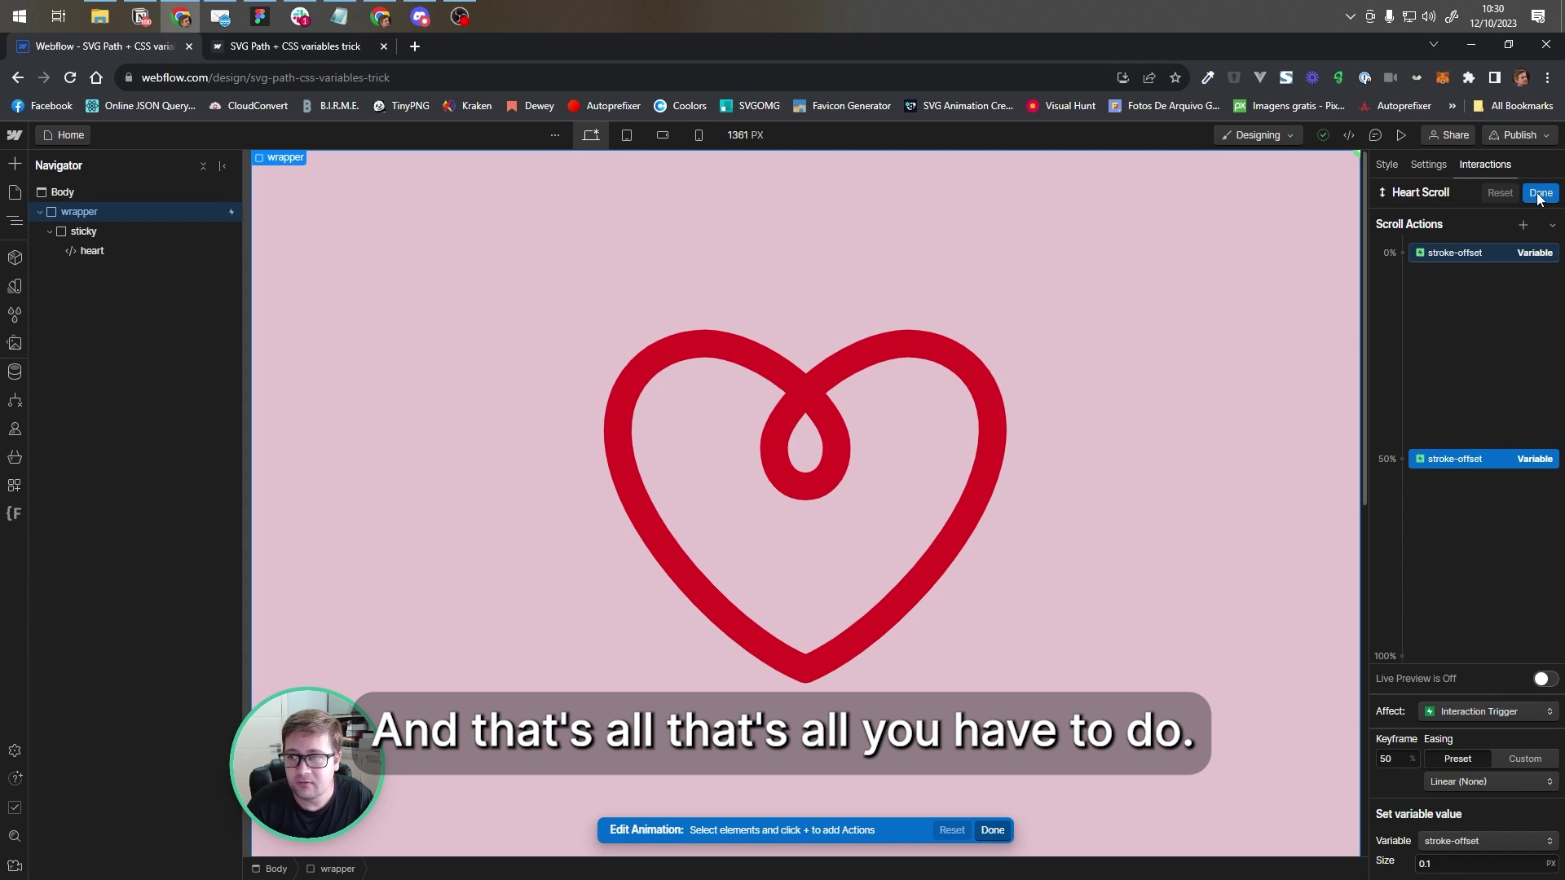
- Preview the page and scroll to watch the red heart outline draw itself
{"action": "left_click", "coordinate": [1401, 135]}
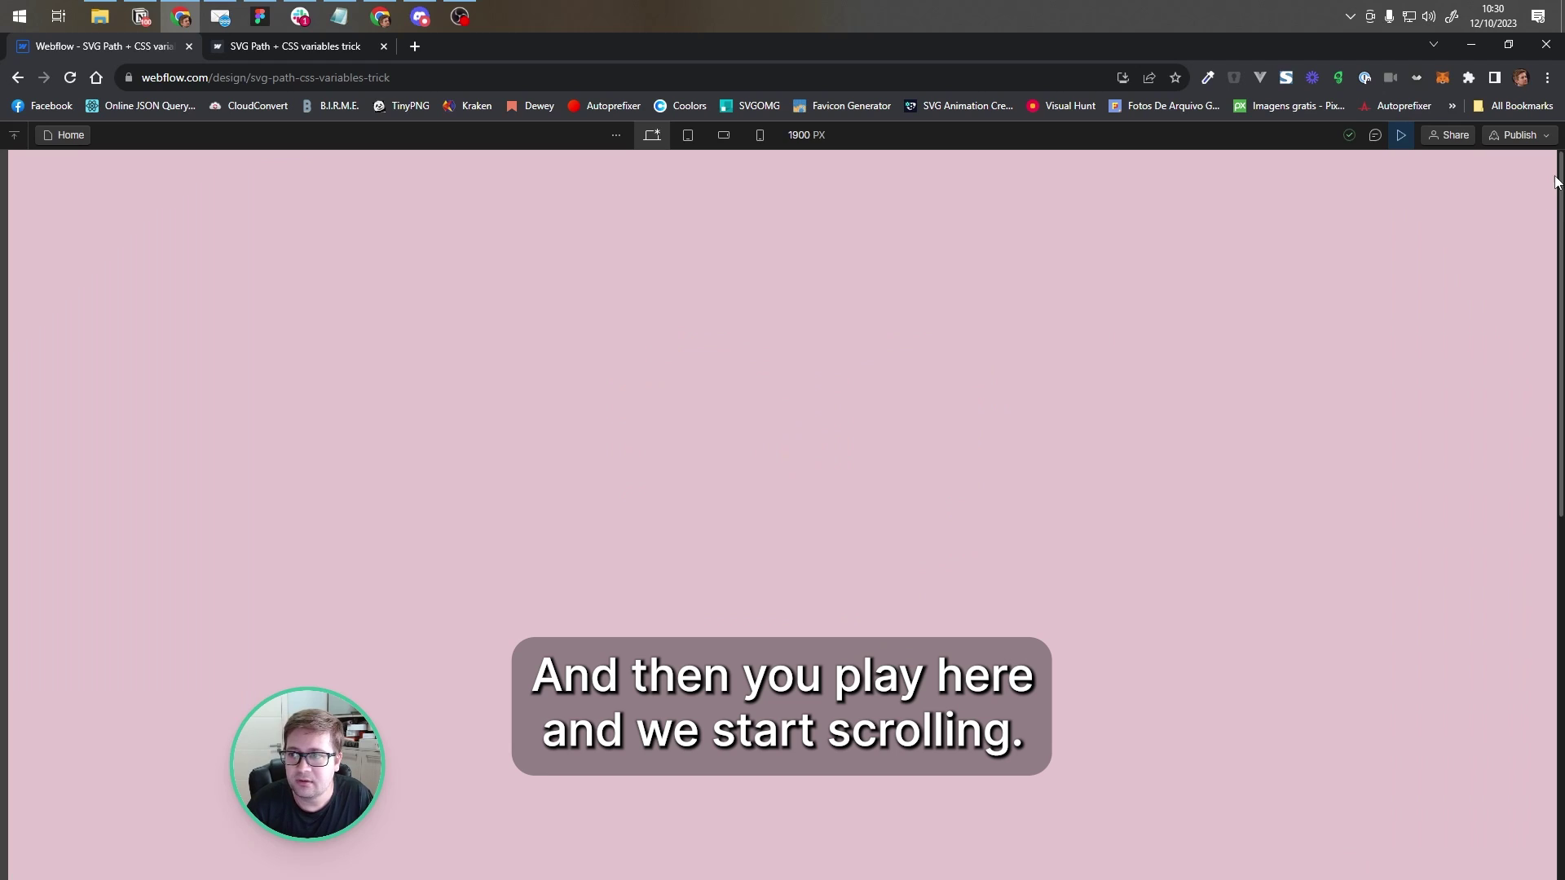
{"action": "mouse_move", "coordinate": [1557, 181]}
{"action": "left_mouse_down"}
{"action": "mouse_move", "coordinate": [1559, 297]}
{"action": "mouse_move", "coordinate": [1510, 565]}
{"action": "left_mouse_up"}
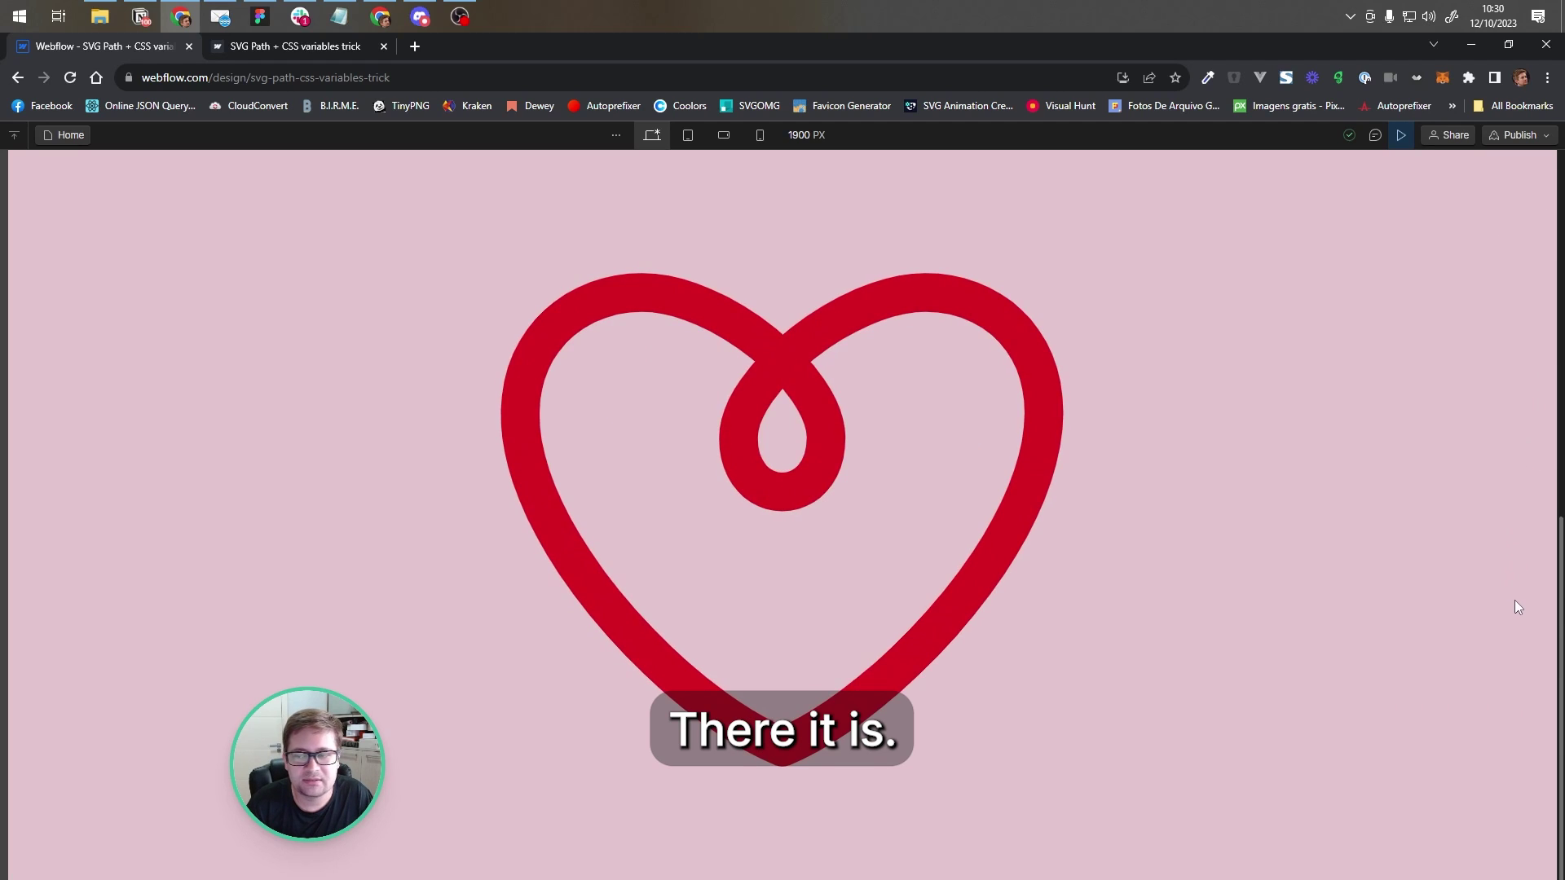